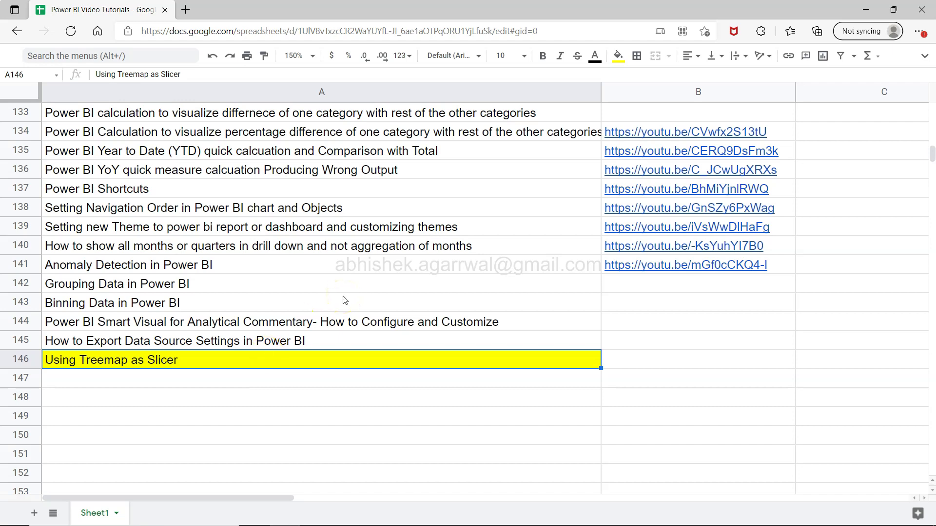
Select the 'Using Treemap as Slicer' row in the tutorial sheet, then switch to Power BI's Page 9
{"action": "left_click", "coordinate": [478, 30]}
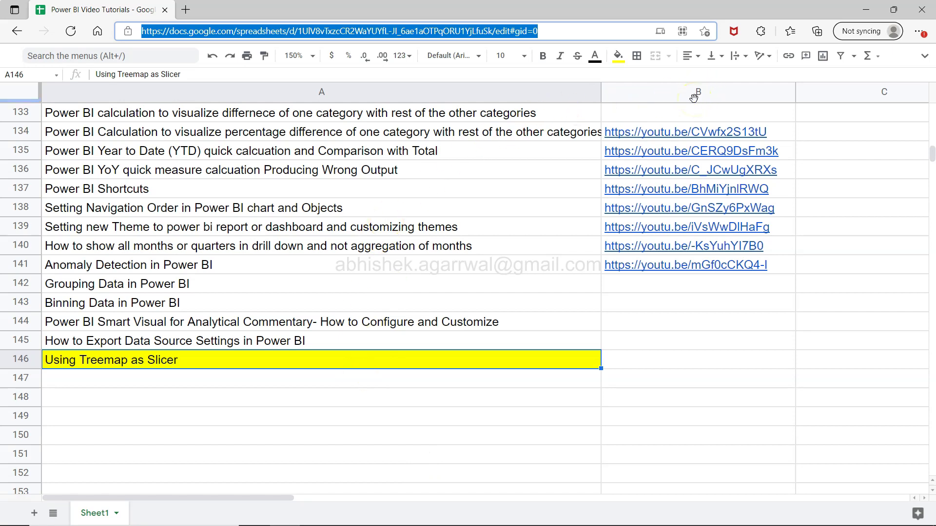
{"action": "left_click", "coordinate": [208, 268]}
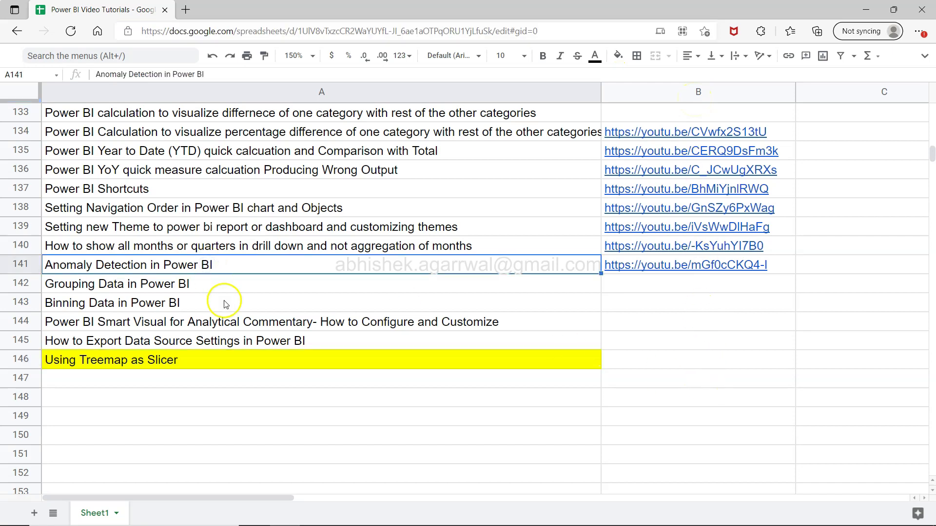
{"action": "left_click", "coordinate": [259, 360]}
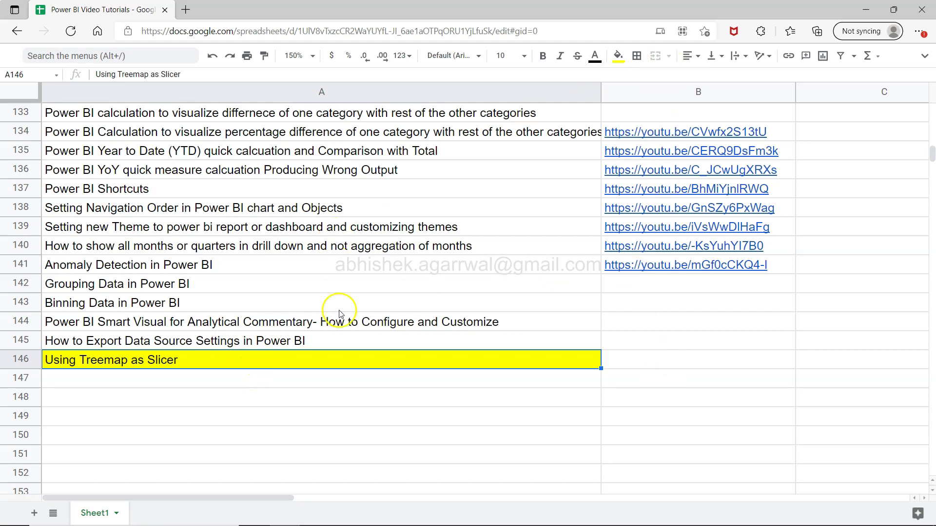
{"action": "key", "text": "alt+Tab"}
{"action": "key", "text": "alt+Tab"}
{"action": "key", "text": "alt+Tab"}
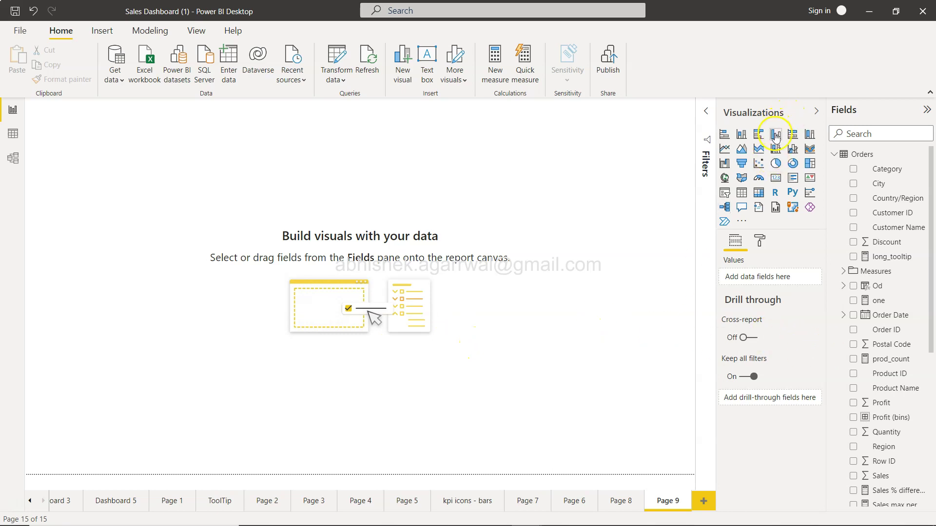
Add a clustered column chart plotting Sales by Sub-Category
{"action": "left_click", "coordinate": [776, 134]}
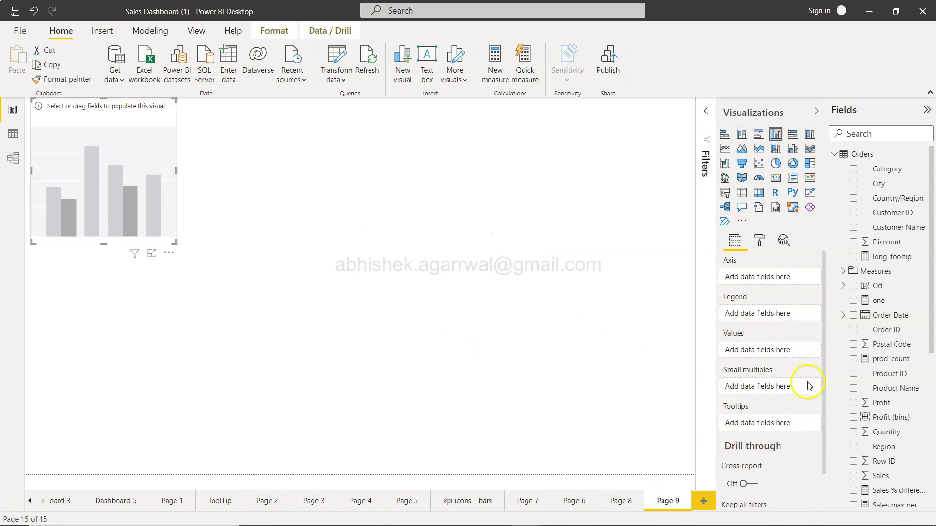
{"action": "scroll", "coordinate": [857, 302], "scroll_direction": "down", "scroll_amount": 3}
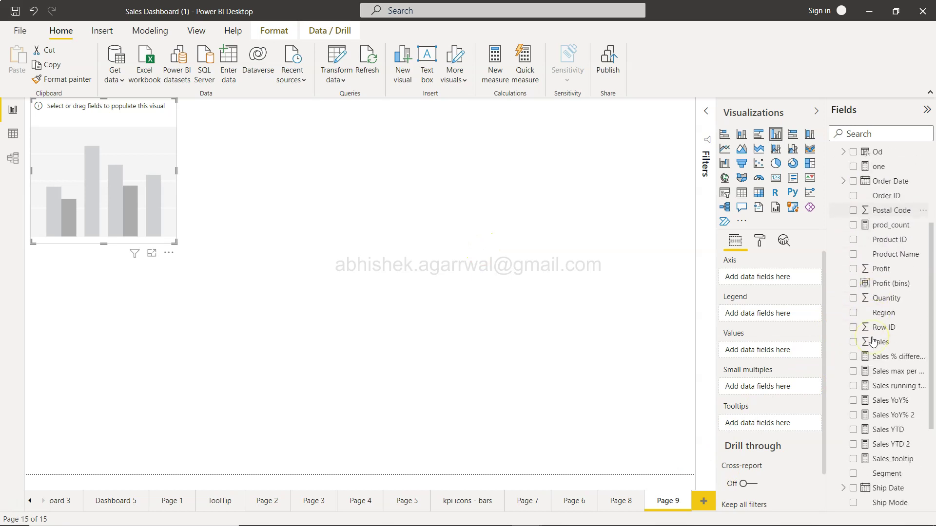
{"action": "left_click", "coordinate": [852, 342]}
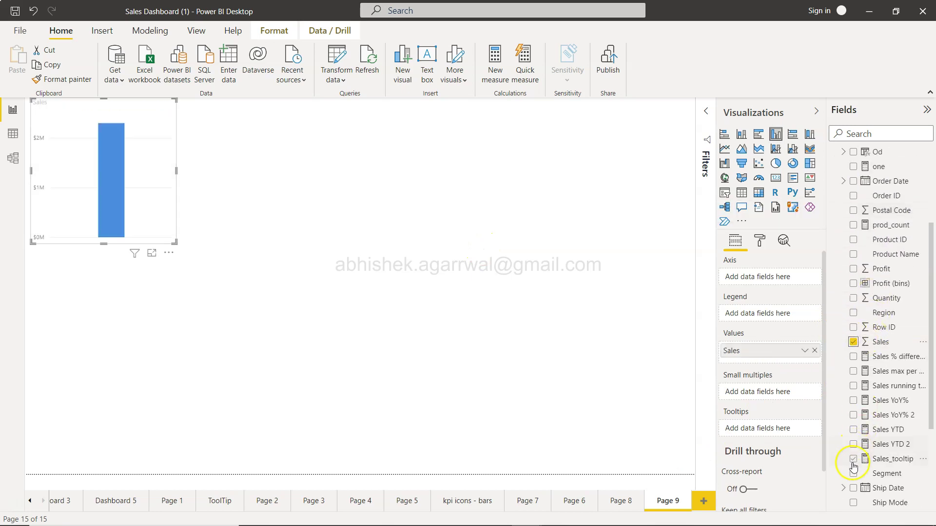
{"action": "scroll", "coordinate": [852, 487], "scroll_direction": "down", "scroll_amount": 5}
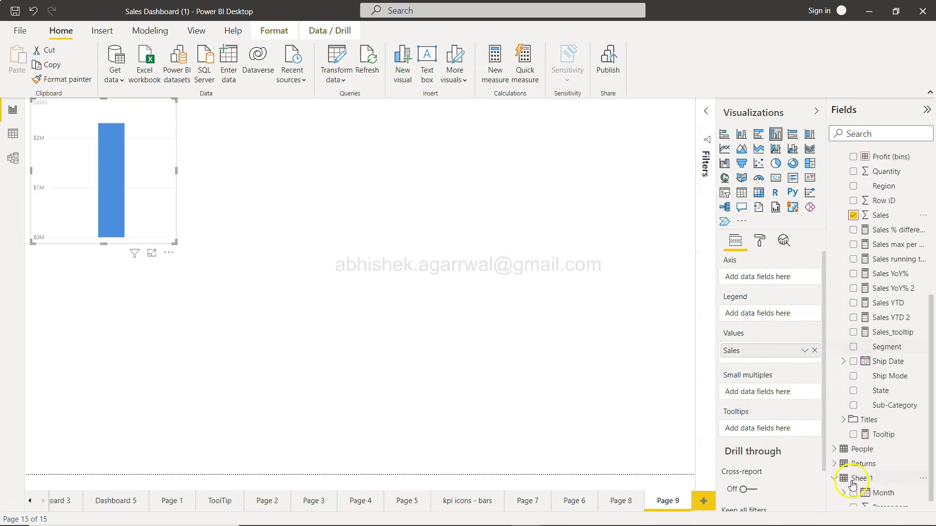
{"action": "left_click", "coordinate": [853, 405]}
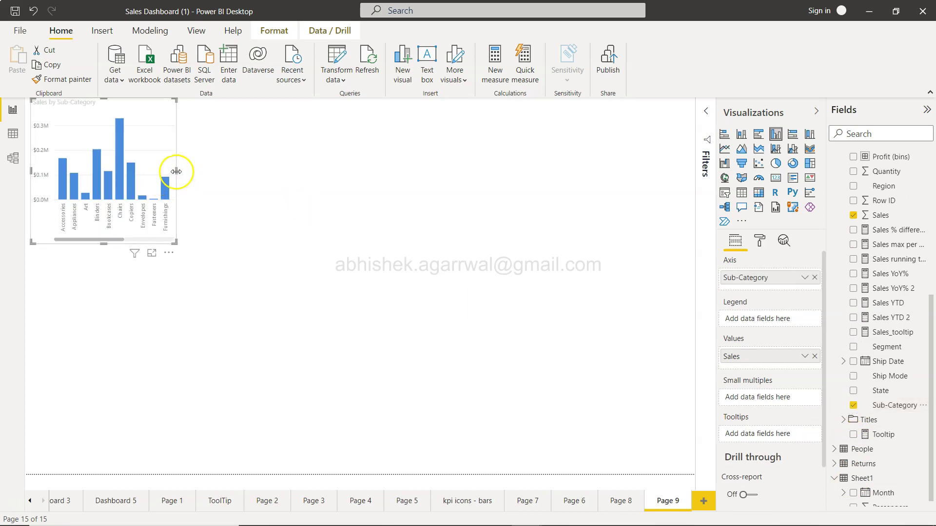
Widen and heighten the chart and place it at the page's top-left
{"action": "left_click_drag", "start_coordinate": [177, 171], "coordinate": [468, 183]}
{"action": "left_click_drag", "start_coordinate": [322, 116], "coordinate": [320, 179]}
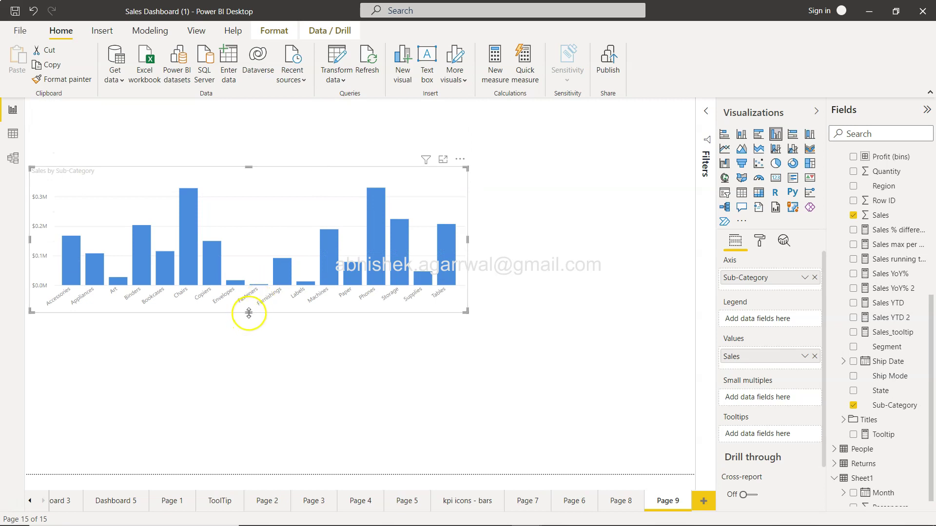
{"action": "left_click_drag", "start_coordinate": [249, 313], "coordinate": [249, 371]}
{"action": "left_click_drag", "start_coordinate": [271, 192], "coordinate": [273, 129]}
{"action": "left_click", "coordinate": [638, 238]}
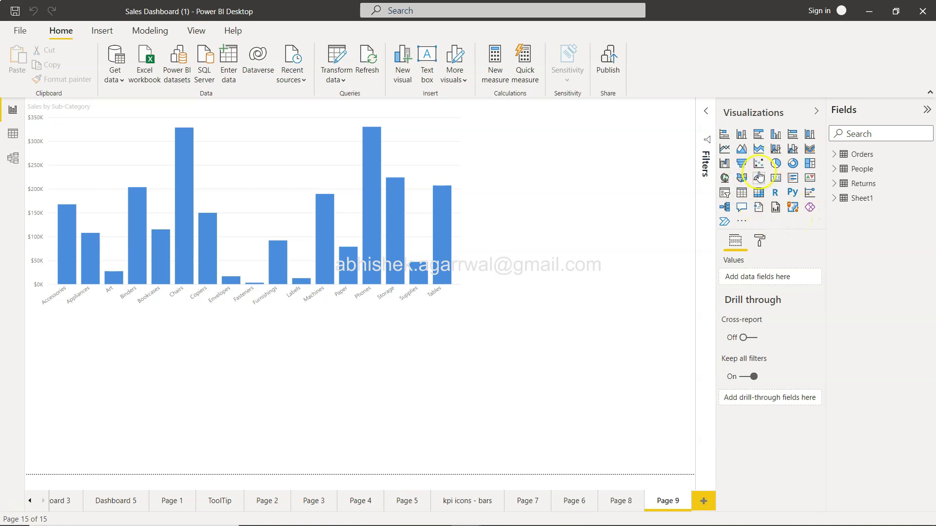
Insert a treemap with Sales as its values
{"action": "left_click", "coordinate": [810, 165]}
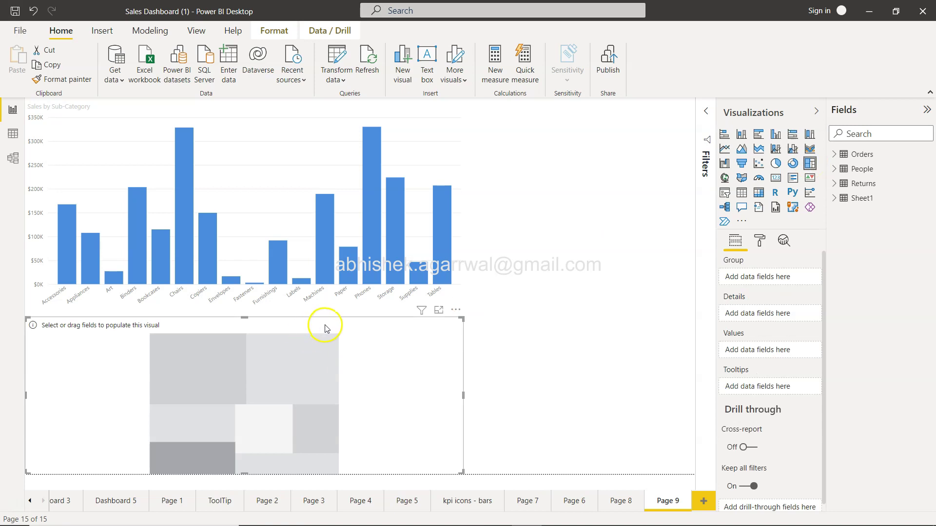
{"action": "left_click", "coordinate": [834, 154]}
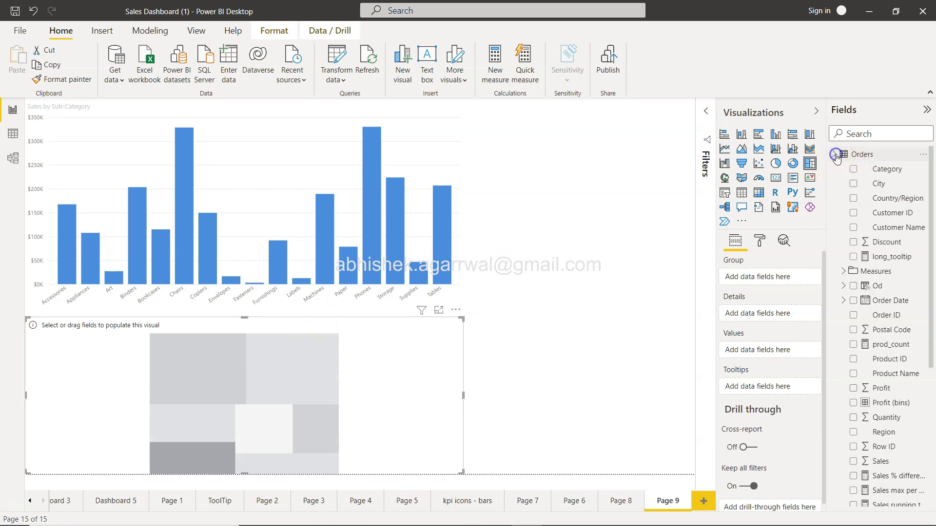
{"action": "scroll", "coordinate": [855, 312], "scroll_direction": "down", "scroll_amount": 3}
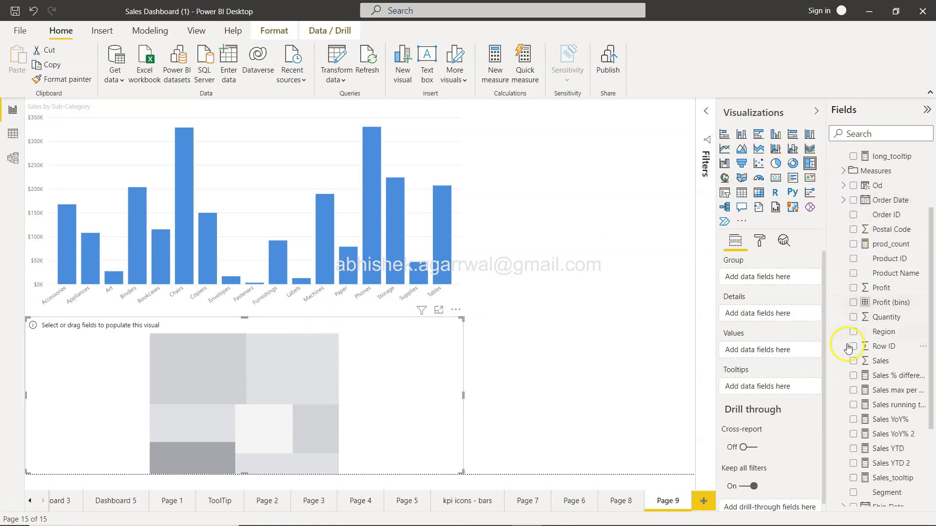
{"action": "left_click", "coordinate": [853, 362]}
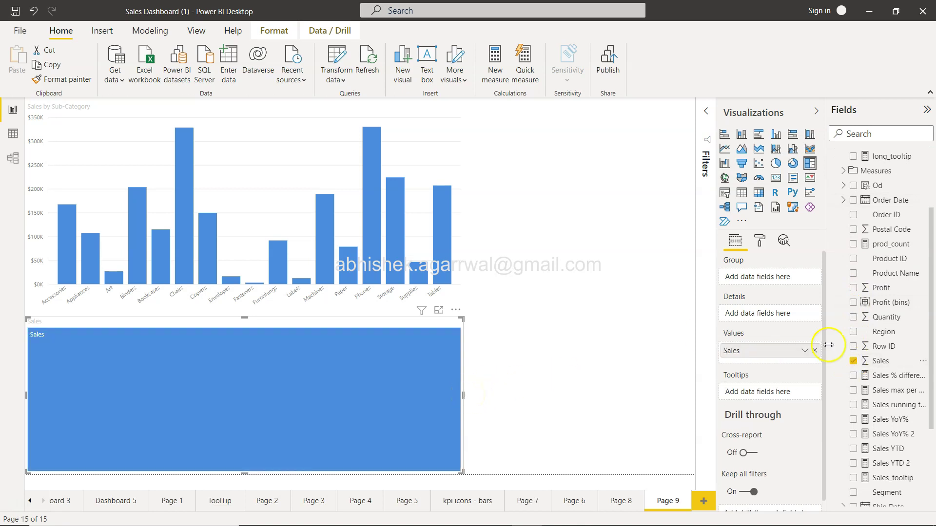
{"action": "left_click", "coordinate": [853, 361]}
{"action": "double_click", "coordinate": [853, 361]}
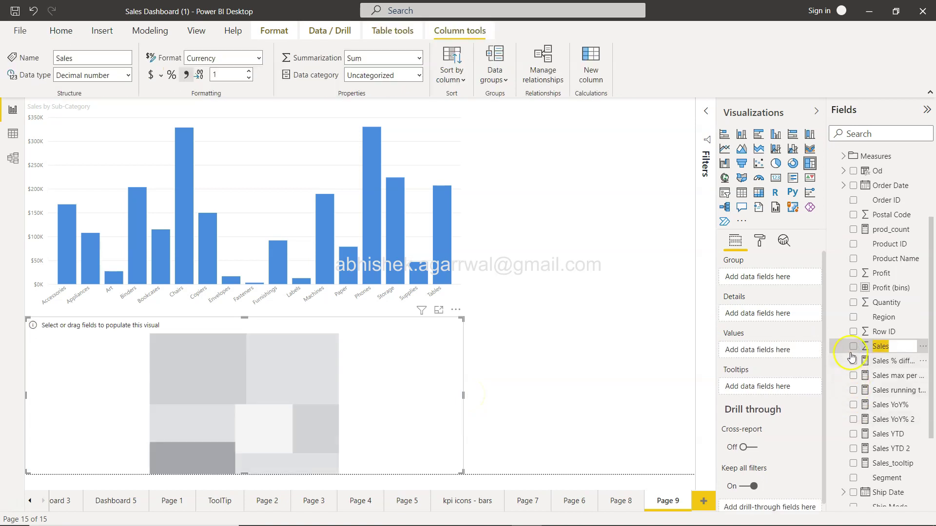
{"action": "left_click", "coordinate": [853, 346]}
Try Sub-Category as the treemap's details, then remove it again
{"action": "scroll", "coordinate": [855, 347], "scroll_direction": "down", "scroll_amount": 2}
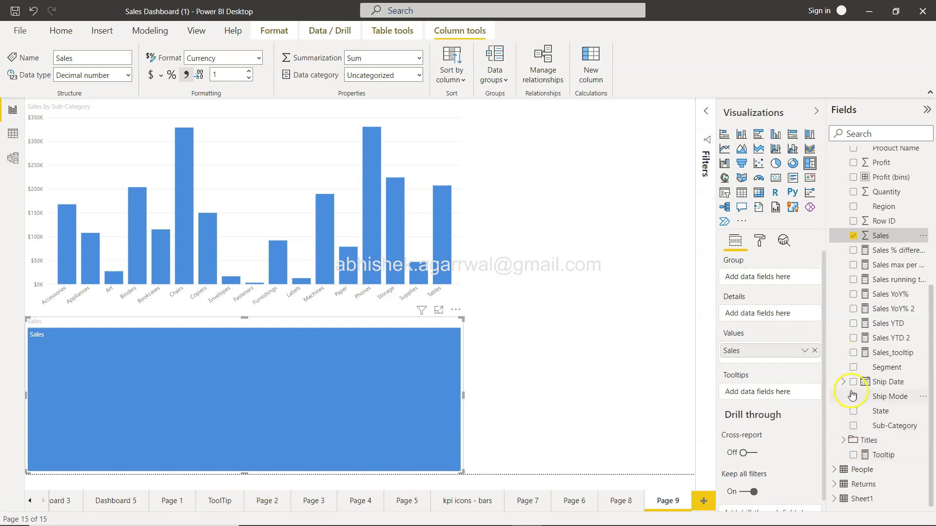
{"action": "left_click", "coordinate": [852, 426]}
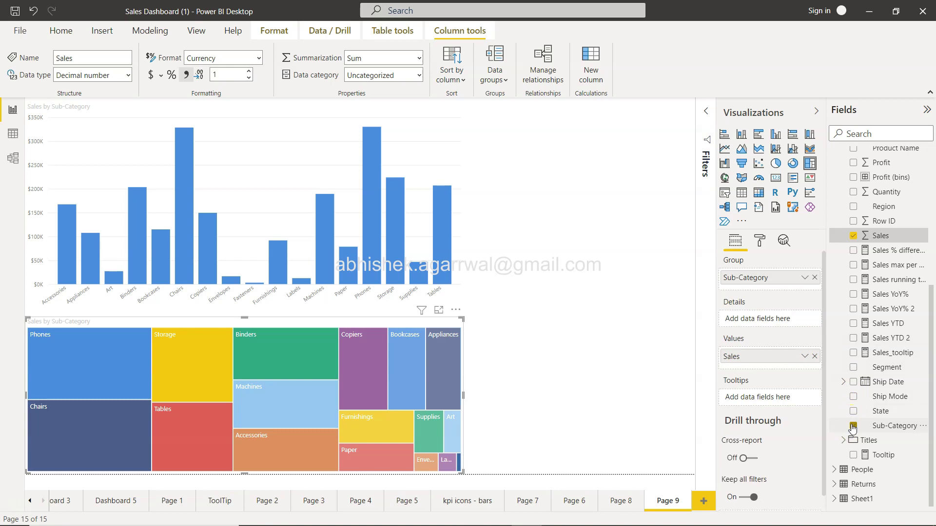
{"action": "left_click", "coordinate": [852, 426]}
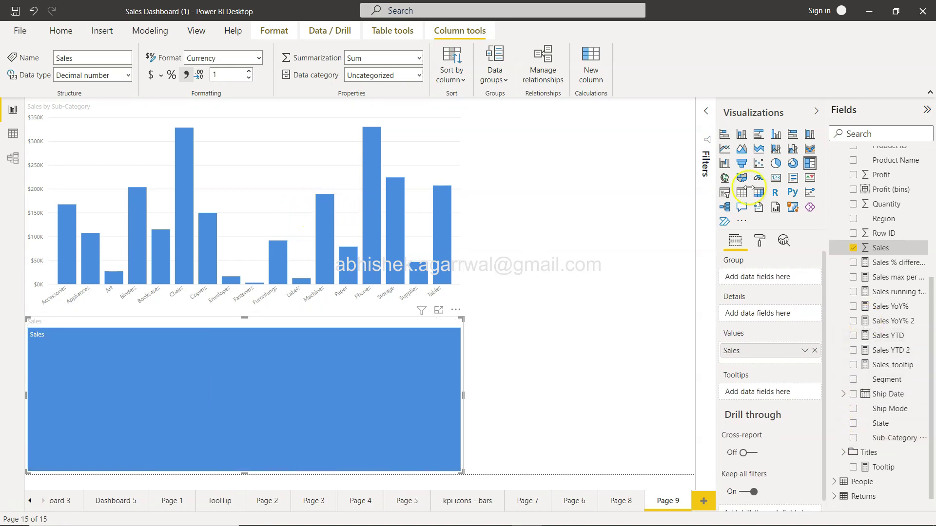
{"action": "scroll", "coordinate": [897, 230], "scroll_direction": "up", "scroll_amount": 5}
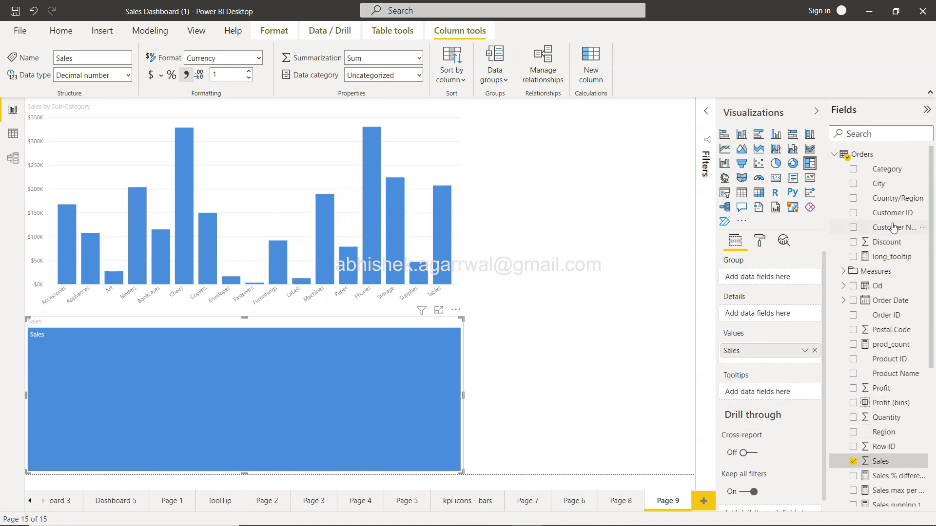
Split the treemap by Category, narrow it to a thin column and move it top right
{"action": "left_click", "coordinate": [853, 168]}
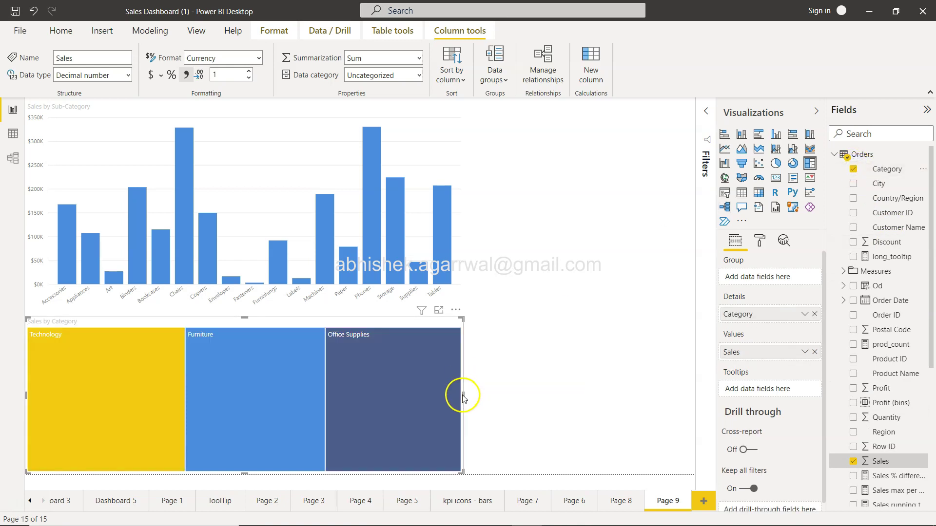
{"action": "left_click_drag", "start_coordinate": [463, 393], "coordinate": [551, 399]}
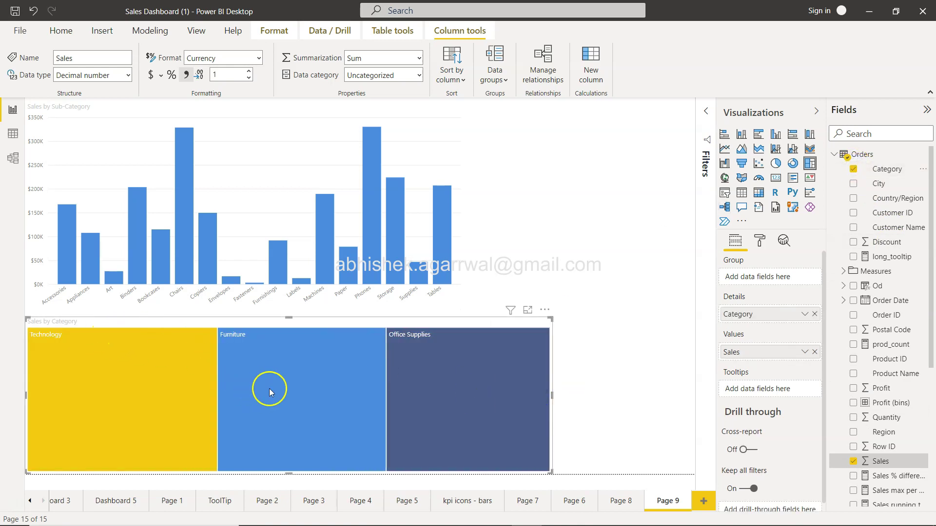
{"action": "mouse_move", "coordinate": [293, 359]}
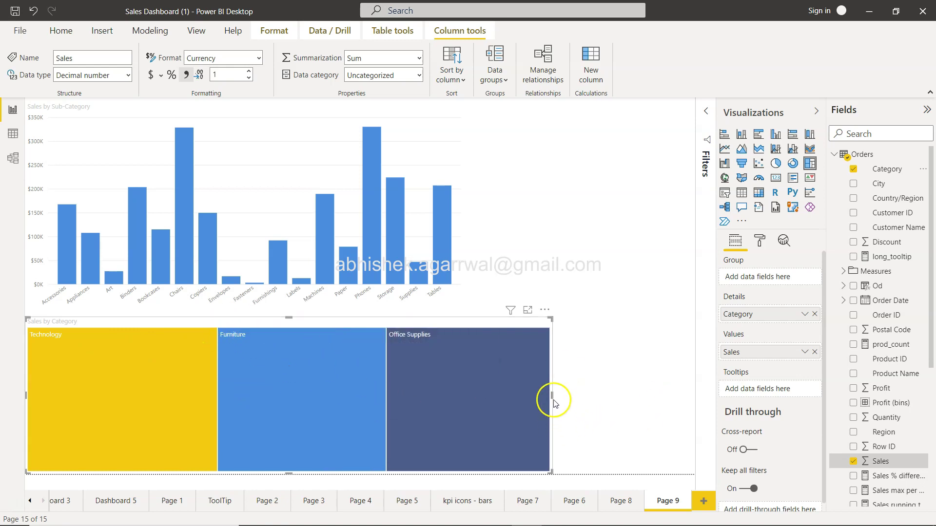
{"action": "left_click_drag", "start_coordinate": [553, 396], "coordinate": [84, 383]}
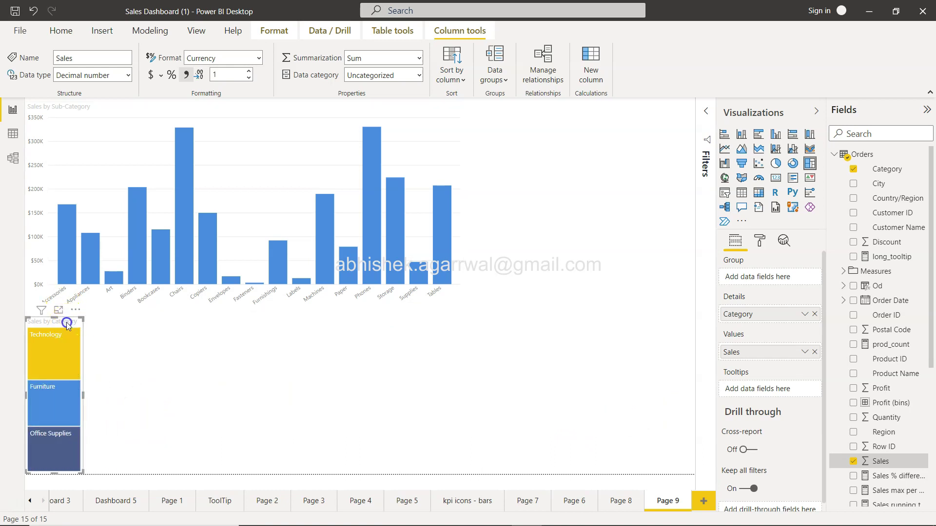
{"action": "left_click_drag", "start_coordinate": [67, 324], "coordinate": [602, 120]}
Test the Office Supplies cross-highlight and shrink the treemap's height and width
{"action": "left_click", "coordinate": [661, 205]}
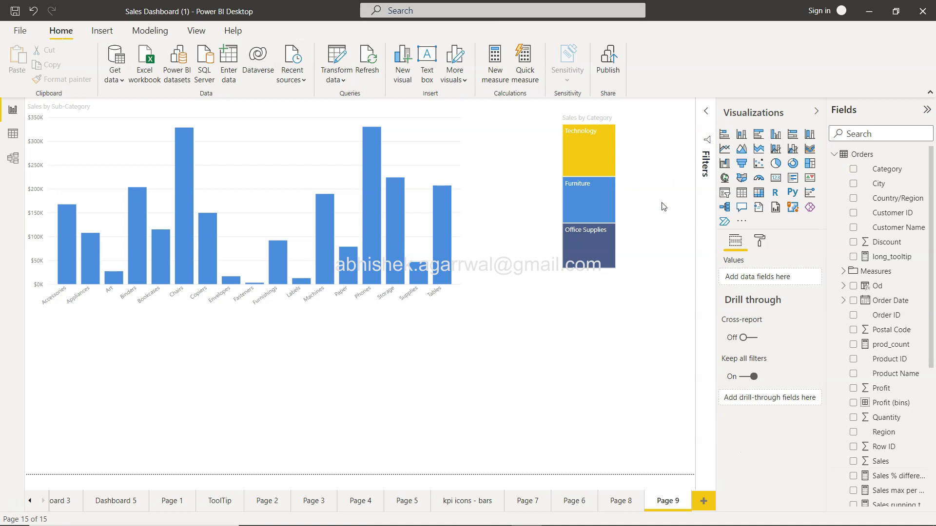
{"action": "left_click", "coordinate": [598, 262]}
{"action": "left_click_drag", "start_coordinate": [589, 271], "coordinate": [587, 190]}
{"action": "mouse_move", "coordinate": [618, 146]}
{"action": "left_mouse_down"}
{"action": "mouse_move", "coordinate": [599, 153]}
{"action": "mouse_move", "coordinate": [640, 150]}
{"action": "mouse_move", "coordinate": [621, 150]}
{"action": "left_mouse_up"}
Resize the treemap so its category tiles stack vertically, clearing the Furniture highlight
{"action": "left_click_drag", "start_coordinate": [592, 191], "coordinate": [596, 271]}
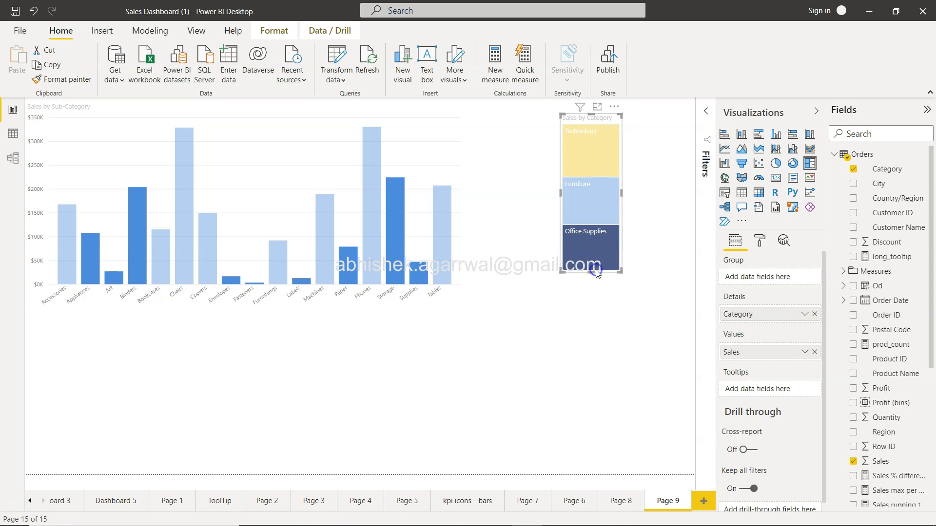
{"action": "left_click", "coordinate": [591, 313]}
{"action": "left_click", "coordinate": [598, 202]}
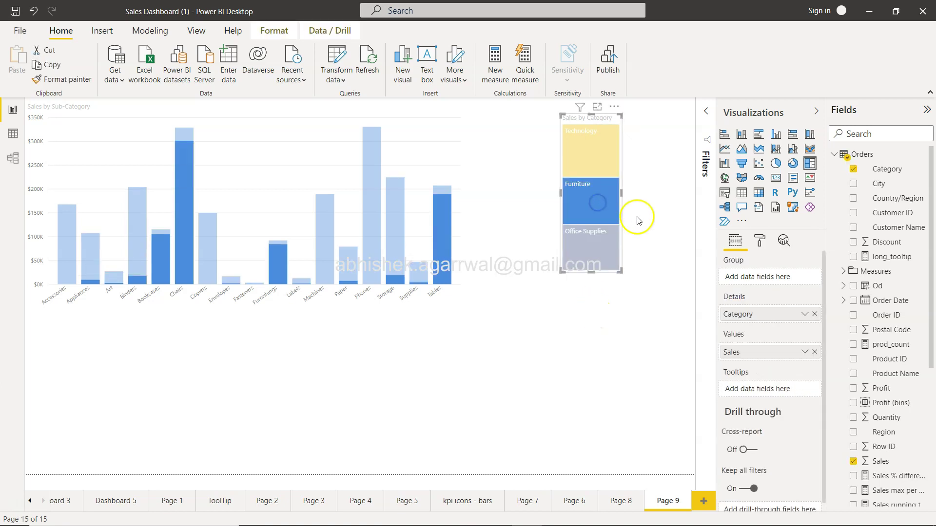
{"action": "left_click", "coordinate": [599, 203]}
{"action": "left_click", "coordinate": [649, 224]}
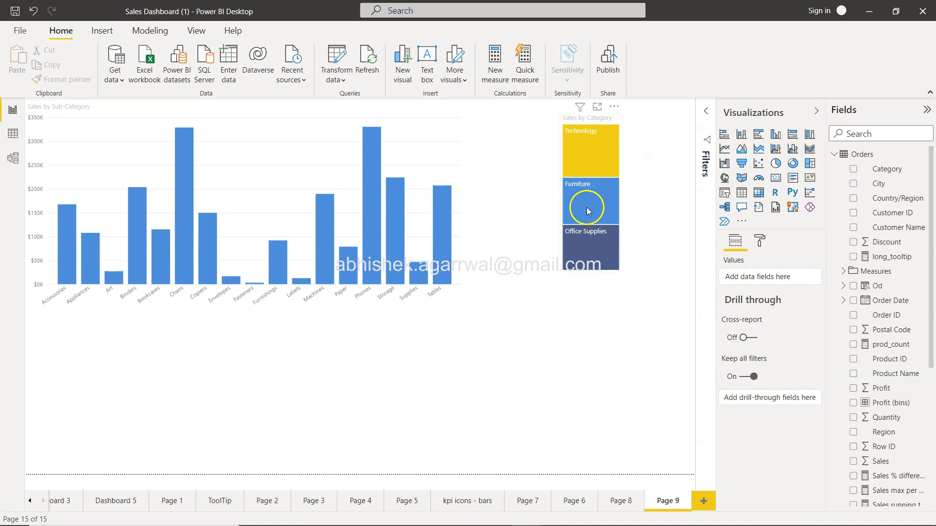
Test cross-filtering with the Technology and Furniture tiles, then clear the selection
{"action": "mouse_move", "coordinate": [611, 182]}
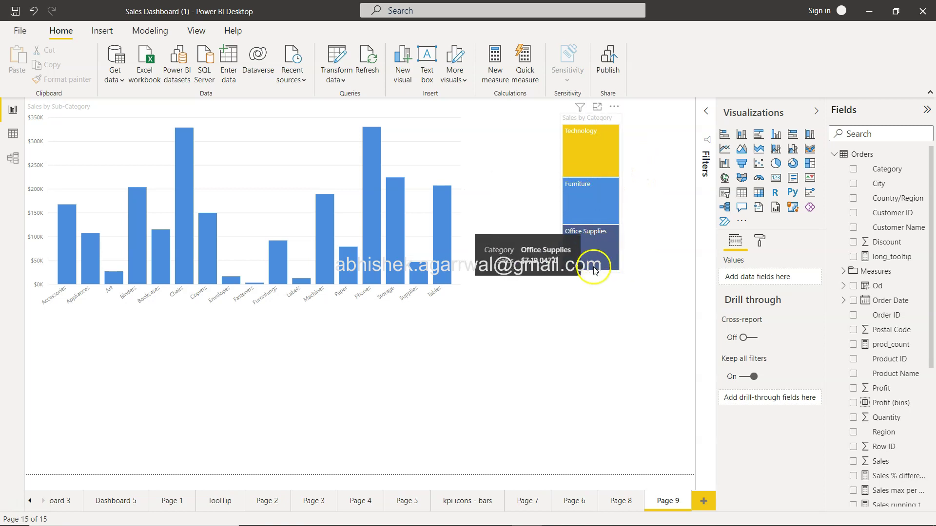
{"action": "left_click", "coordinate": [618, 125]}
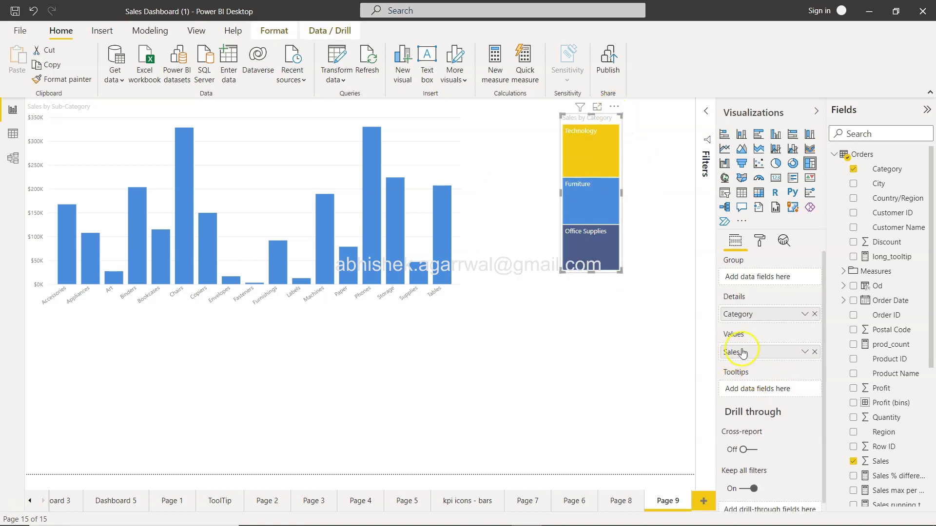
{"action": "scroll", "coordinate": [836, 405], "scroll_direction": "down", "scroll_amount": 3}
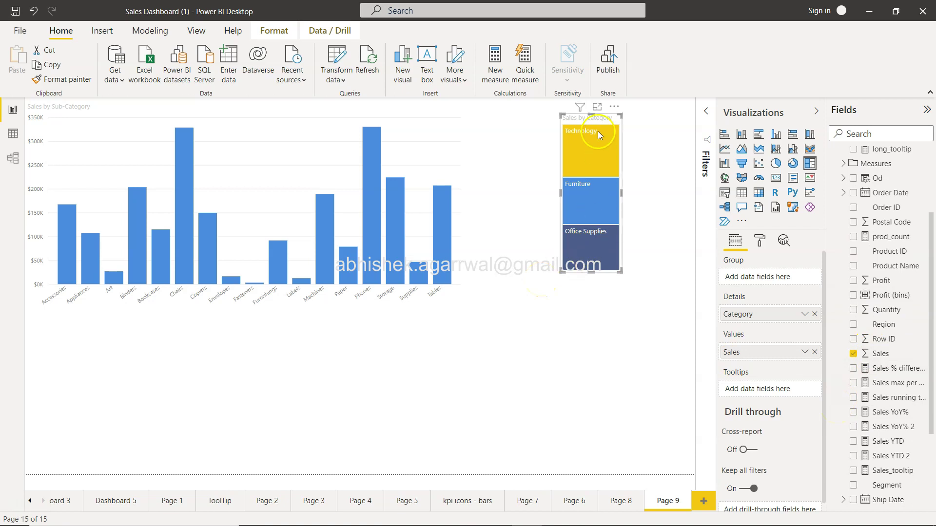
{"action": "mouse_move", "coordinate": [596, 235]}
{"action": "left_click", "coordinate": [593, 168]}
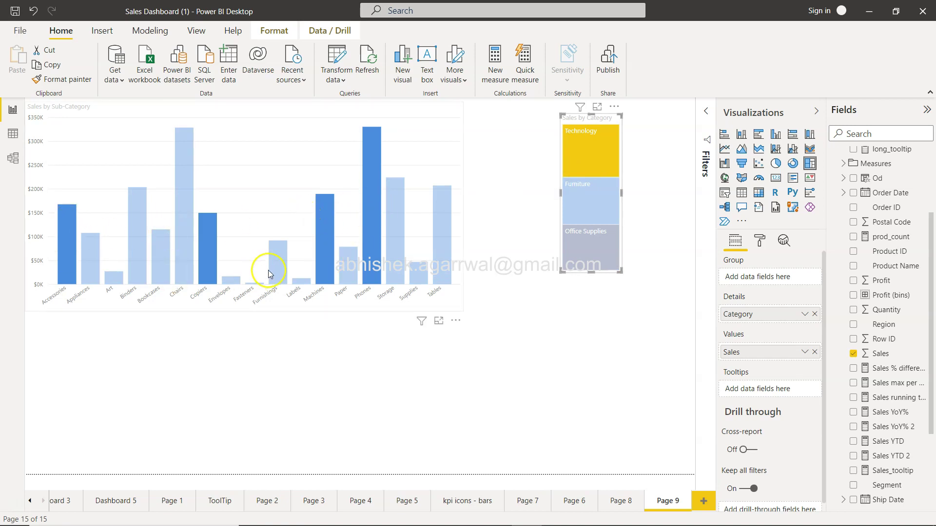
{"action": "left_click", "coordinate": [598, 203]}
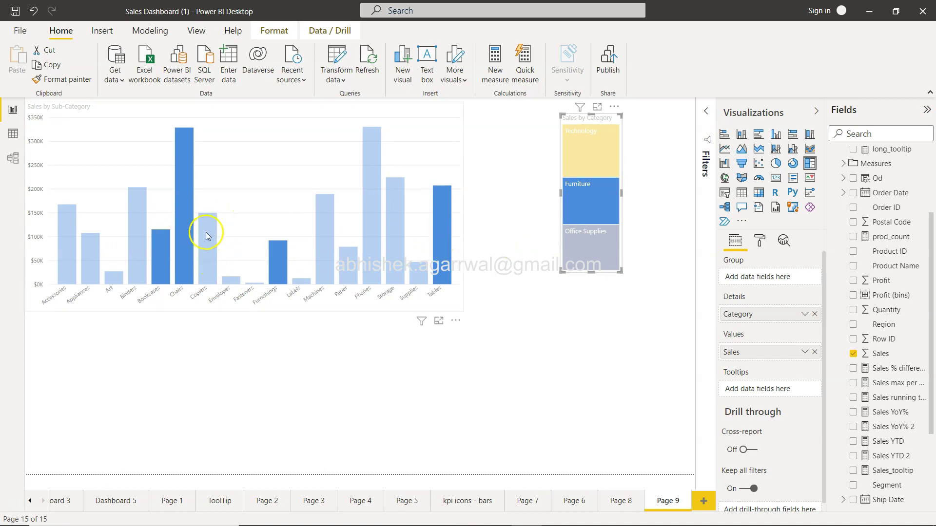
{"action": "mouse_move", "coordinate": [208, 258]}
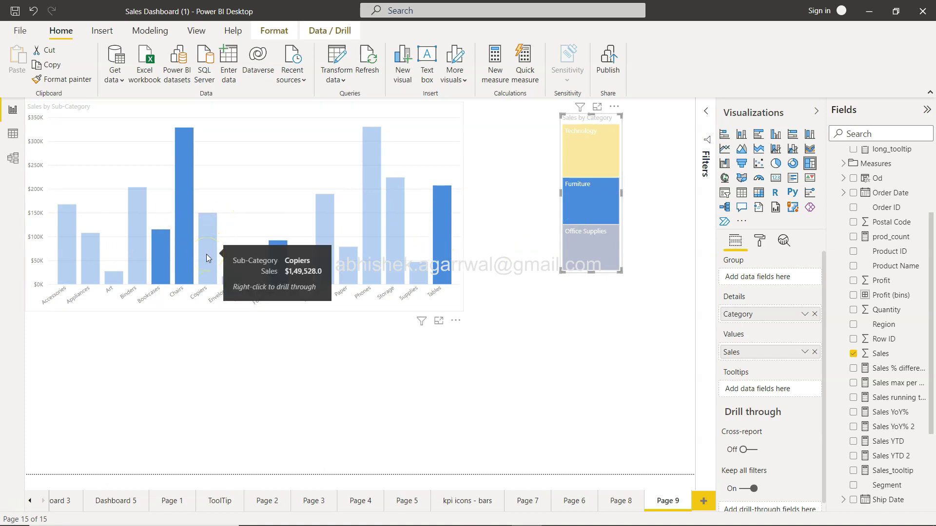
{"action": "left_click", "coordinate": [592, 207]}
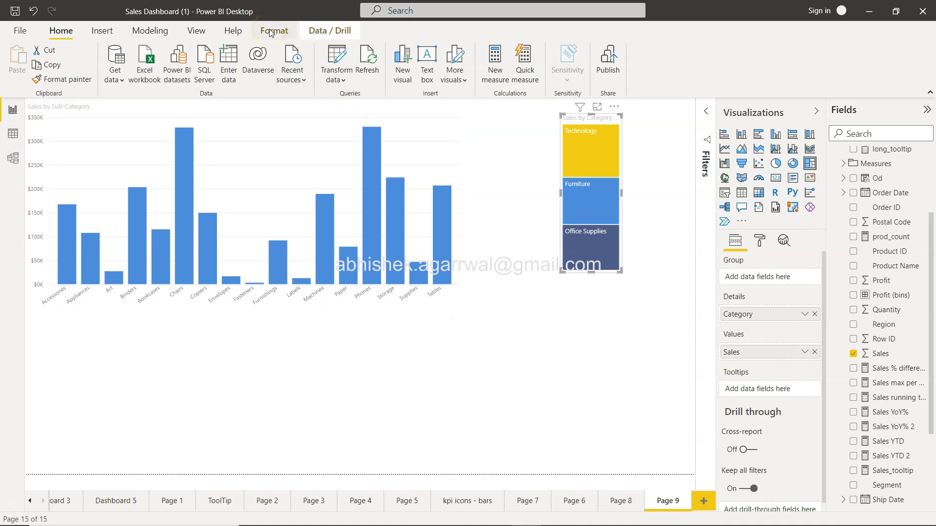
Select the Sales by Sub-Category chart and turn on Edit interactions in the Format tab
{"action": "left_click", "coordinate": [418, 118]}
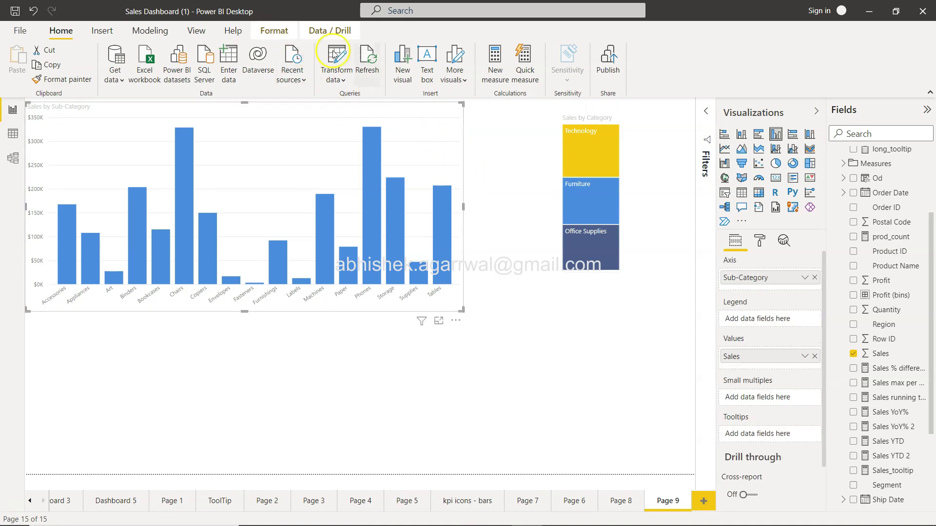
{"action": "left_click", "coordinate": [267, 30]}
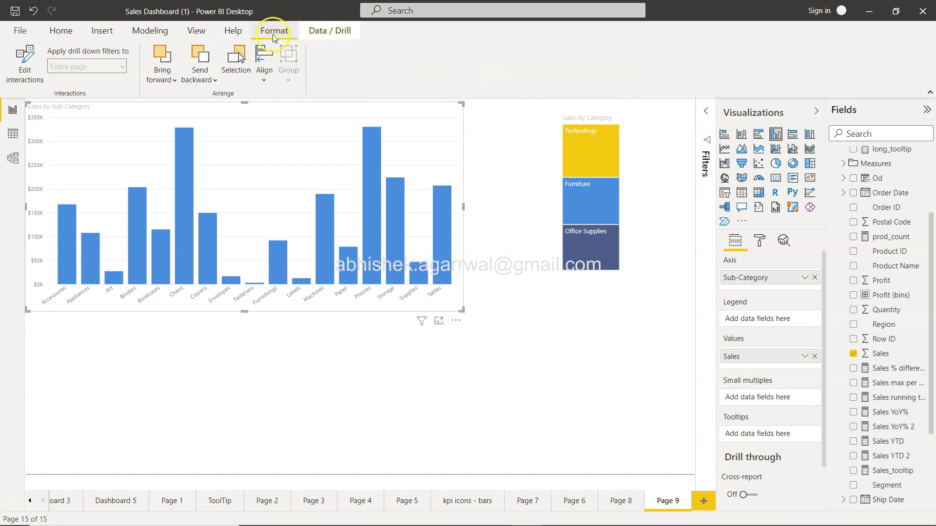
{"action": "left_click", "coordinate": [22, 61]}
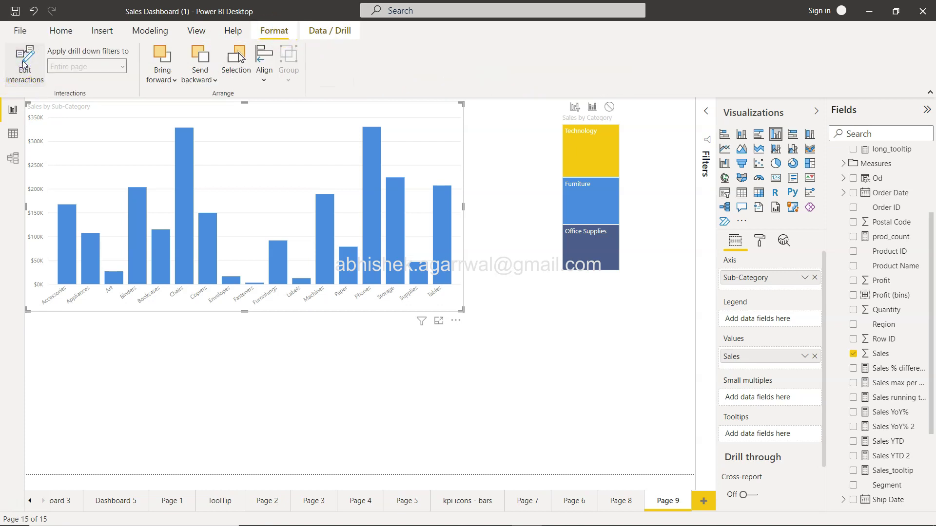
{"action": "left_click", "coordinate": [26, 68]}
{"action": "left_click", "coordinate": [26, 68]}
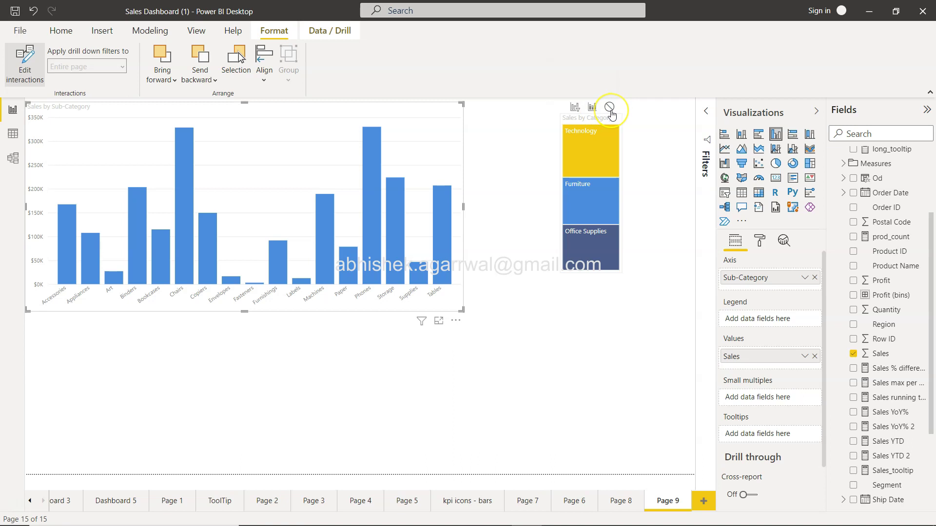
{"action": "left_click", "coordinate": [484, 295]}
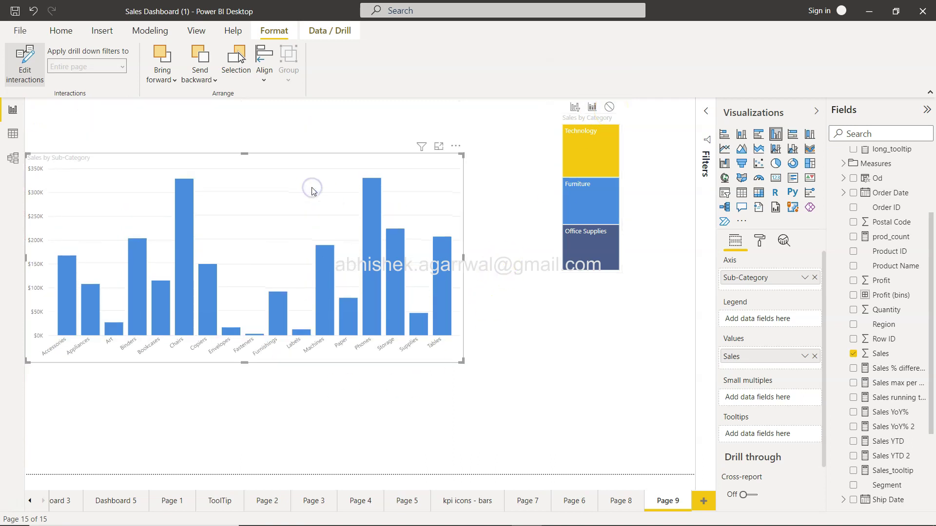
{"action": "left_click", "coordinate": [322, 155]}
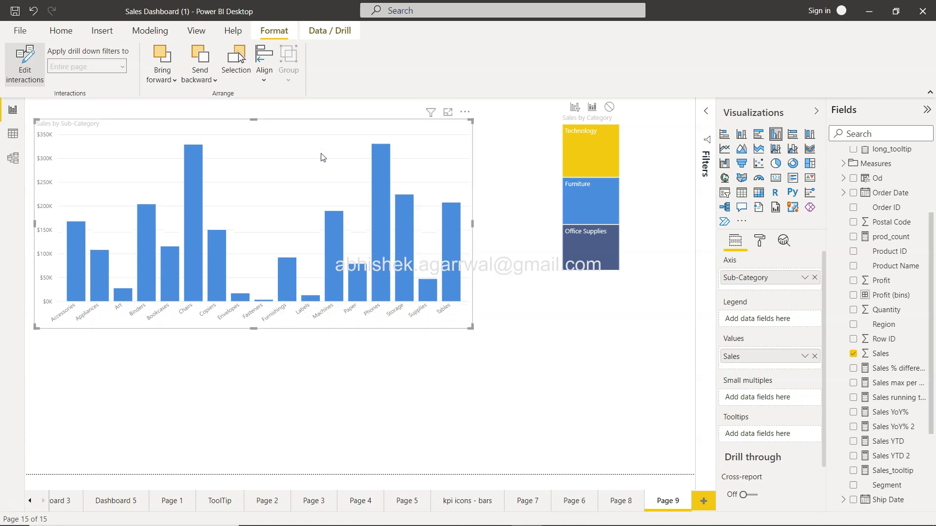
{"action": "mouse_move", "coordinate": [432, 116]}
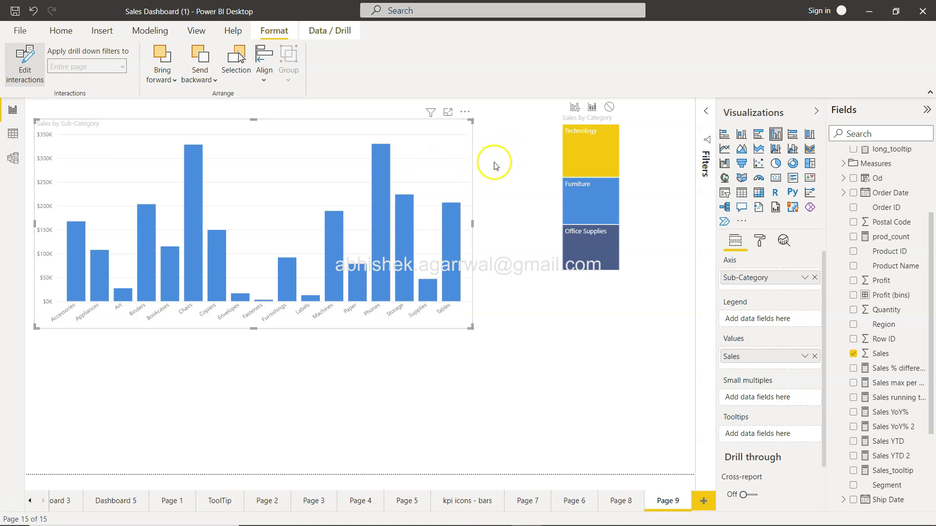
{"action": "mouse_move", "coordinate": [587, 155]}
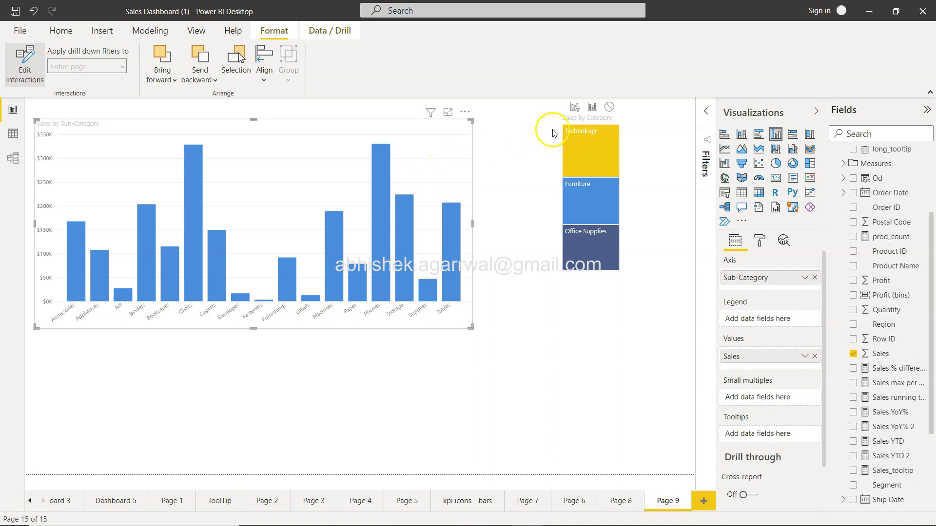
{"action": "left_click", "coordinate": [592, 108]}
{"action": "left_click", "coordinate": [609, 118]}
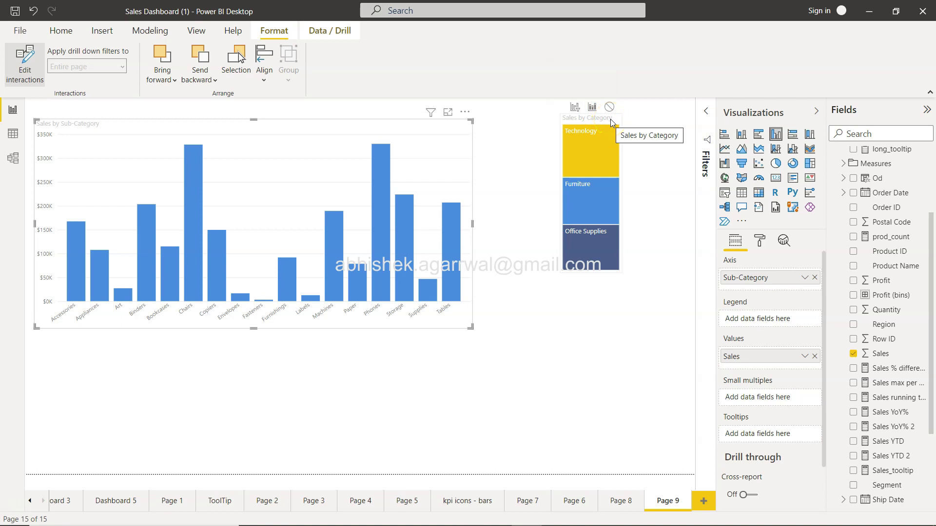
Make the treemap filter the sub-category chart, testing Technology, Furniture and Office Supplies
{"action": "left_click", "coordinate": [610, 118]}
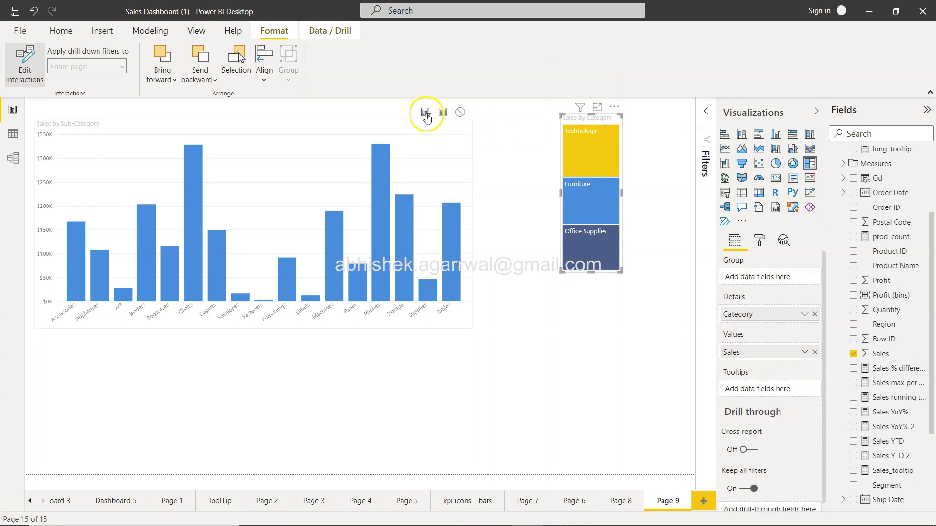
{"action": "left_click", "coordinate": [461, 113]}
{"action": "left_click", "coordinate": [442, 112]}
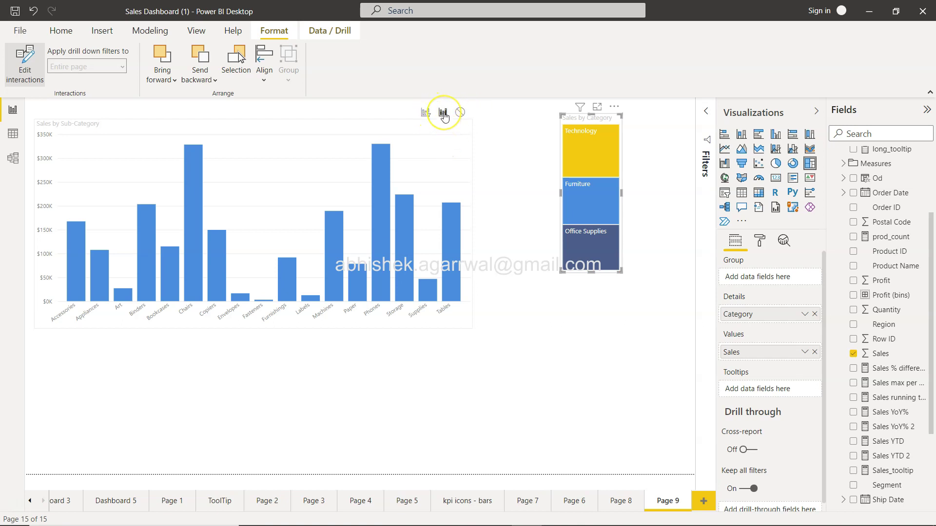
{"action": "left_click", "coordinate": [424, 114]}
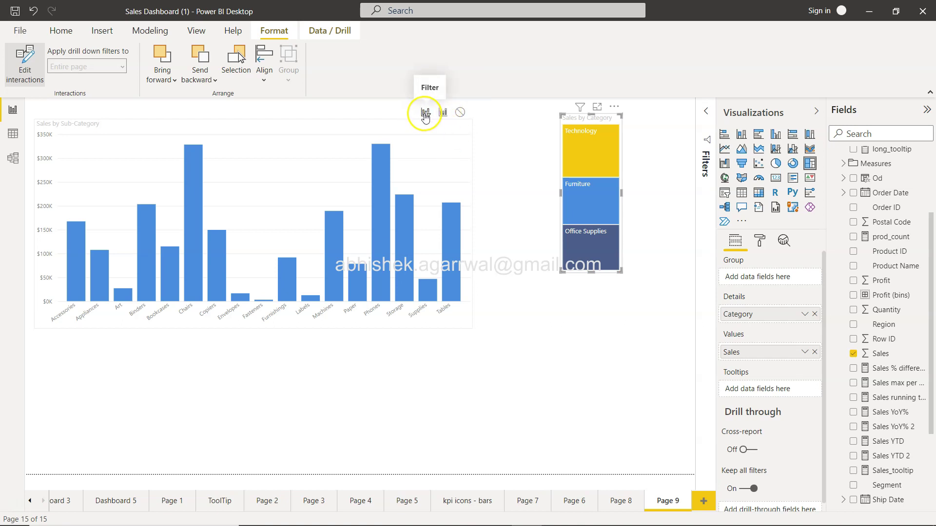
{"action": "left_click", "coordinate": [423, 113]}
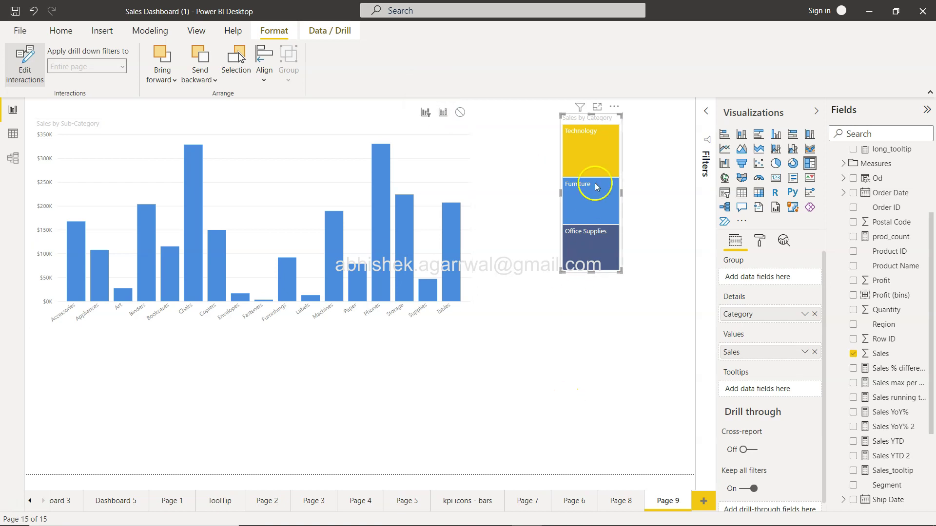
{"action": "left_click", "coordinate": [593, 156]}
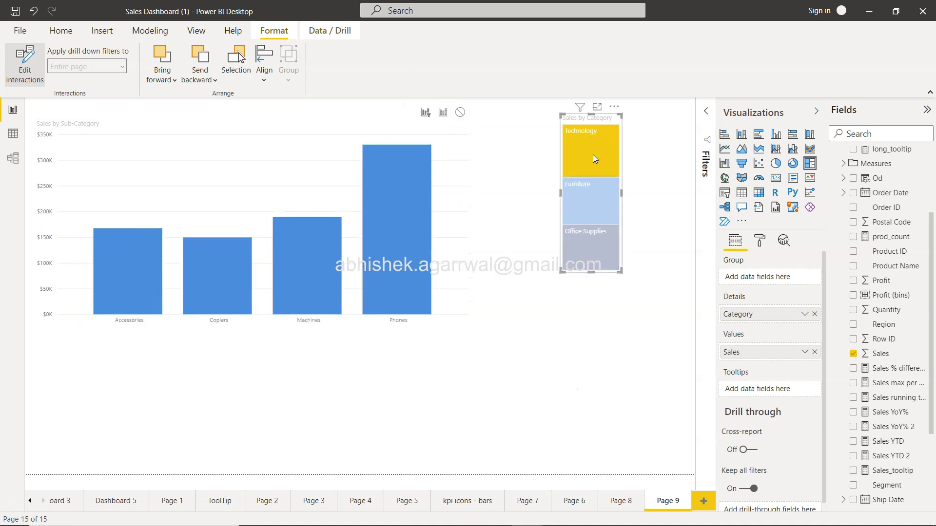
{"action": "mouse_move", "coordinate": [363, 299]}
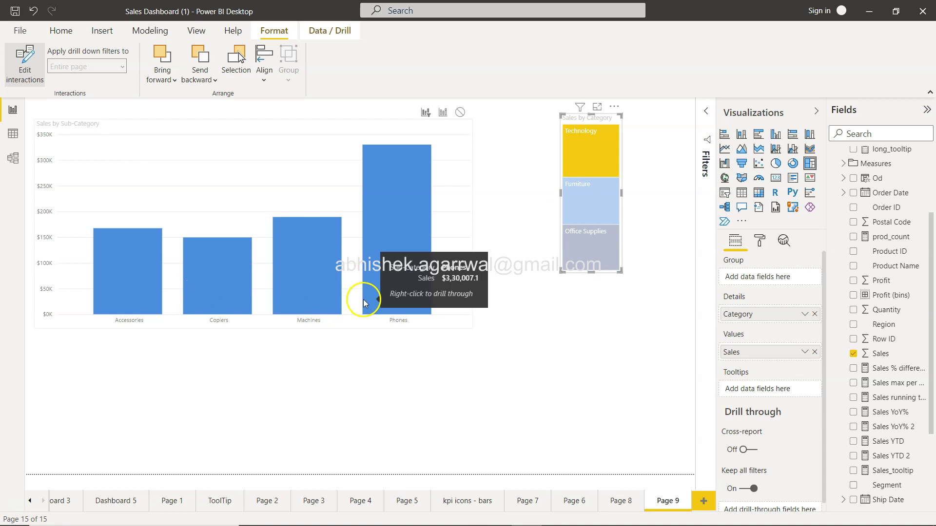
{"action": "left_click", "coordinate": [583, 206]}
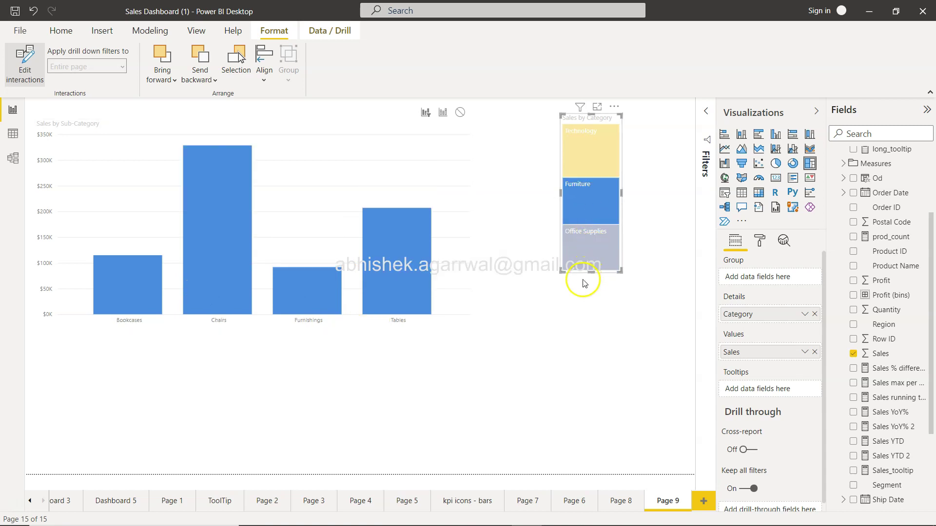
{"action": "left_click", "coordinate": [593, 251]}
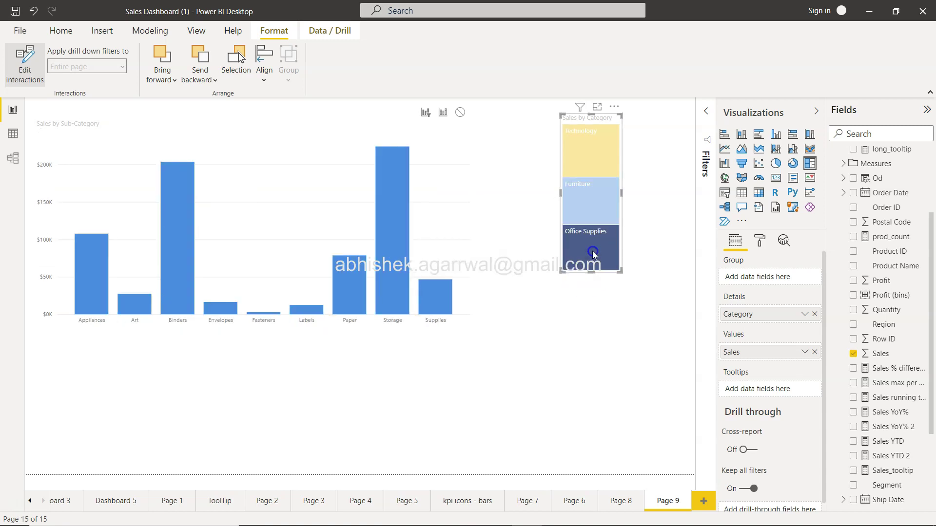
{"action": "left_click", "coordinate": [593, 250]}
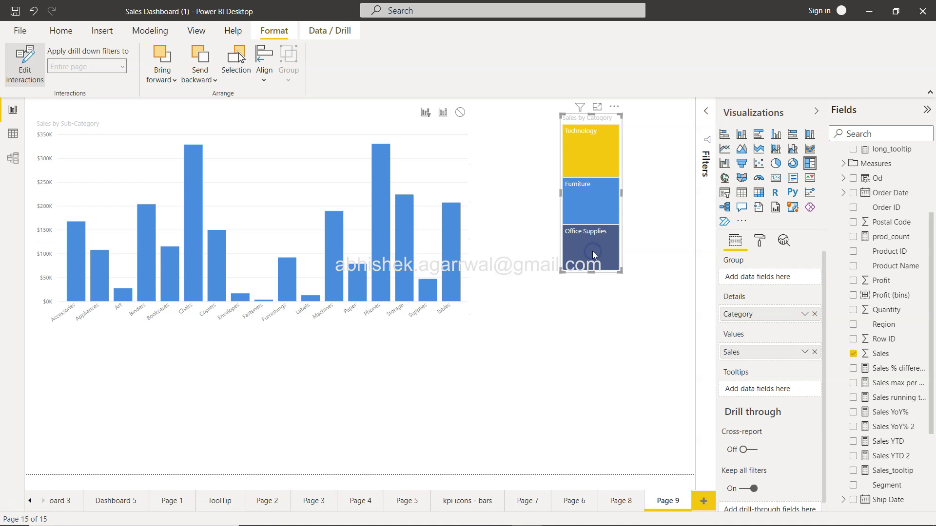
Switch the chart's interaction to Highlight and test each category tile before clearing
{"action": "left_click", "coordinate": [443, 112]}
{"action": "left_click", "coordinate": [568, 151]}
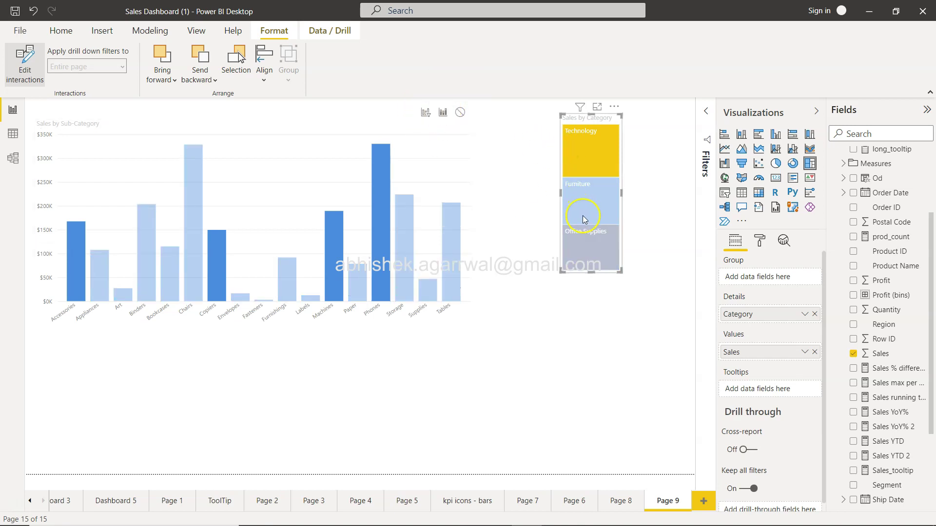
{"action": "left_click", "coordinate": [593, 196]}
{"action": "left_click", "coordinate": [592, 245]}
{"action": "left_click", "coordinate": [592, 246]}
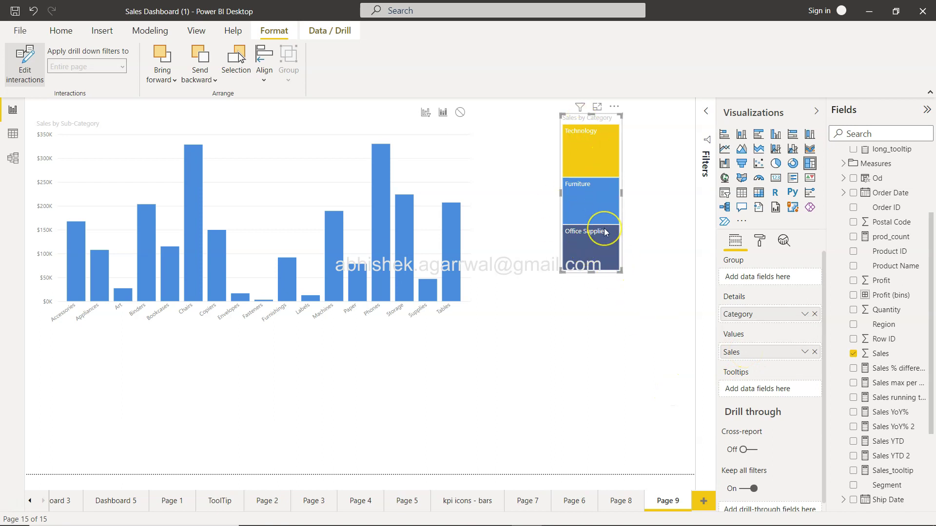
Create a new measure defined as 'one = 1'
{"action": "mouse_move", "coordinate": [605, 231]}
{"action": "left_click", "coordinate": [587, 331]}
{"action": "left_click", "coordinate": [60, 31]}
{"action": "left_click", "coordinate": [496, 63]}
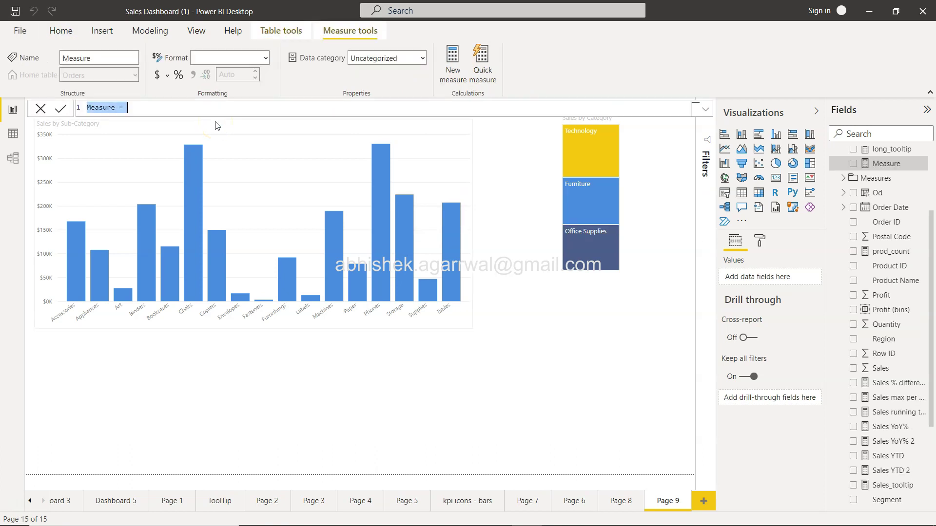
{"action": "left_click", "coordinate": [197, 139]}
{"action": "type", "text": "one"}
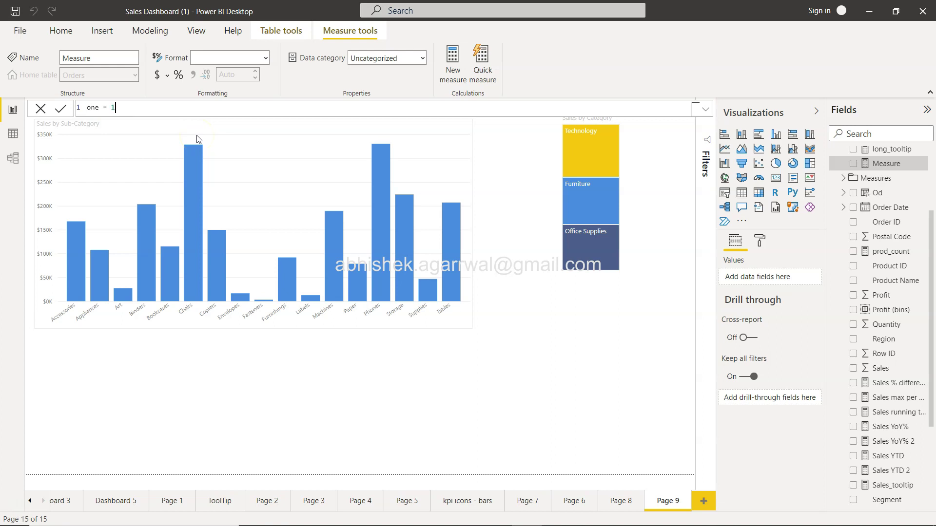
{"action": "type", "text": " = 1"}
{"action": "left_click", "coordinate": [60, 109]}
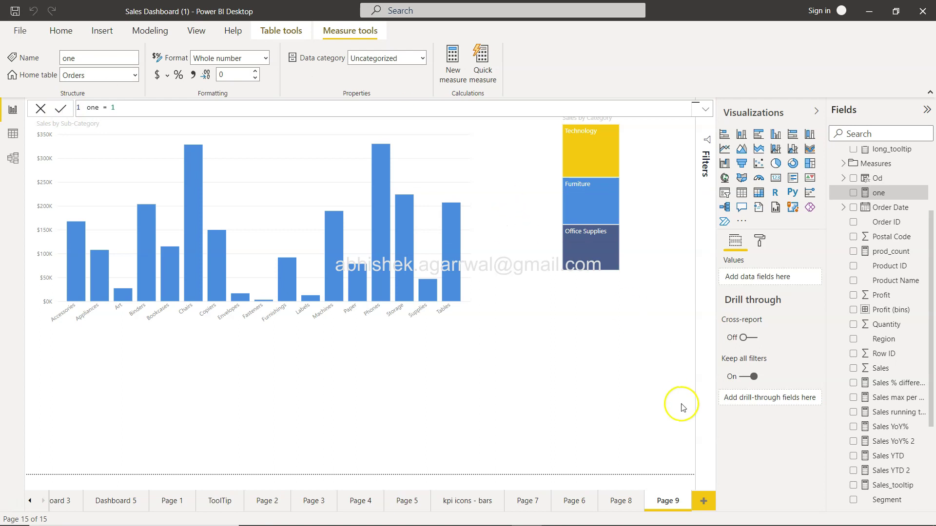
Replace Sales with the one measure as the treemap's values
{"action": "left_click", "coordinate": [620, 155]}
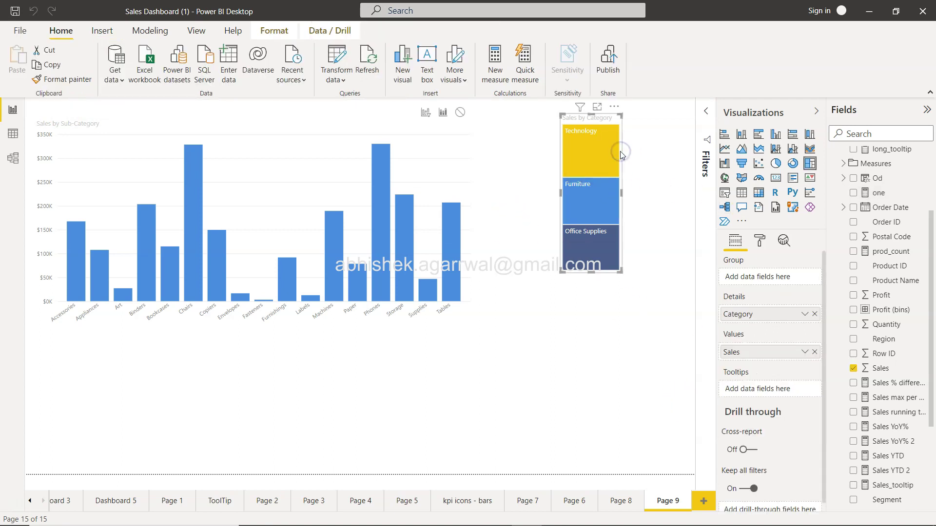
{"action": "left_click", "coordinate": [814, 352]}
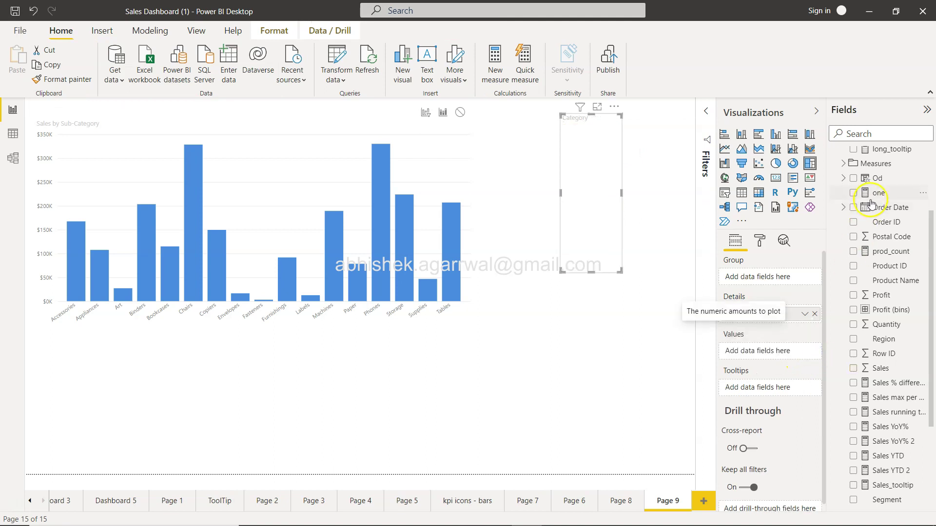
{"action": "left_click_drag", "start_coordinate": [877, 193], "coordinate": [787, 346]}
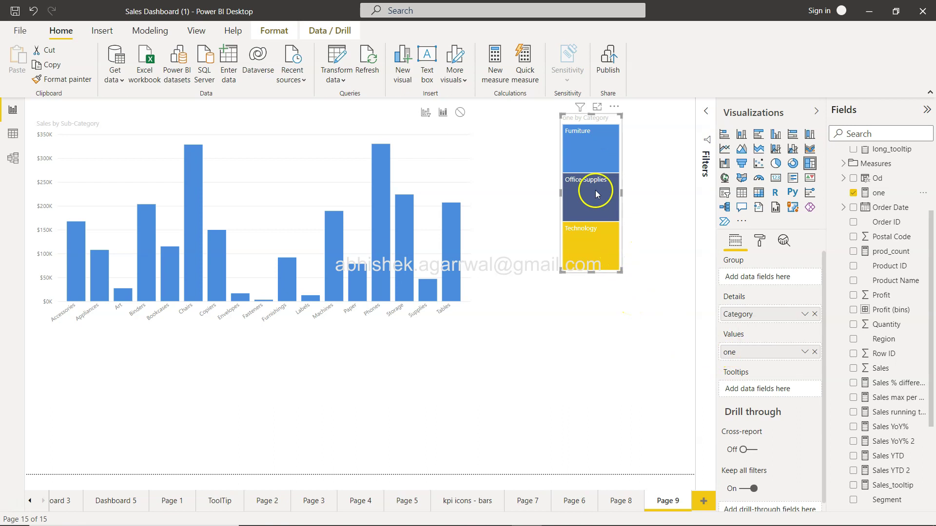
Test highlighting with the Office Supplies, Technology and Furniture tiles
{"action": "mouse_move", "coordinate": [588, 251]}
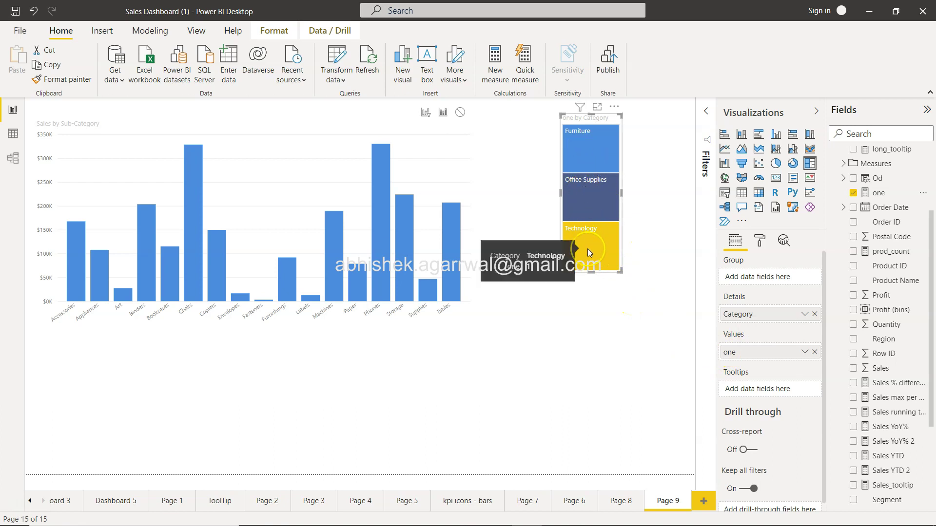
{"action": "left_click", "coordinate": [595, 194]}
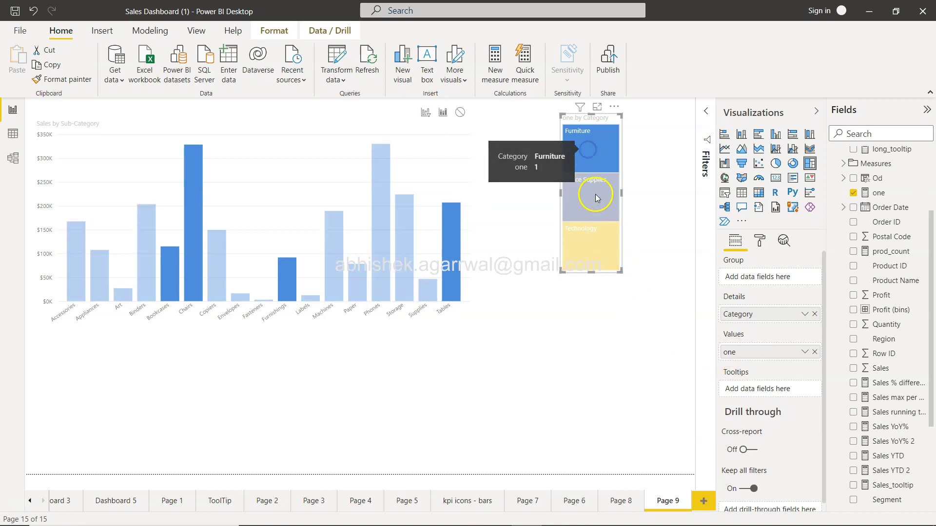
{"action": "left_click", "coordinate": [600, 229]}
{"action": "left_click", "coordinate": [595, 196]}
{"action": "left_click", "coordinate": [597, 144]}
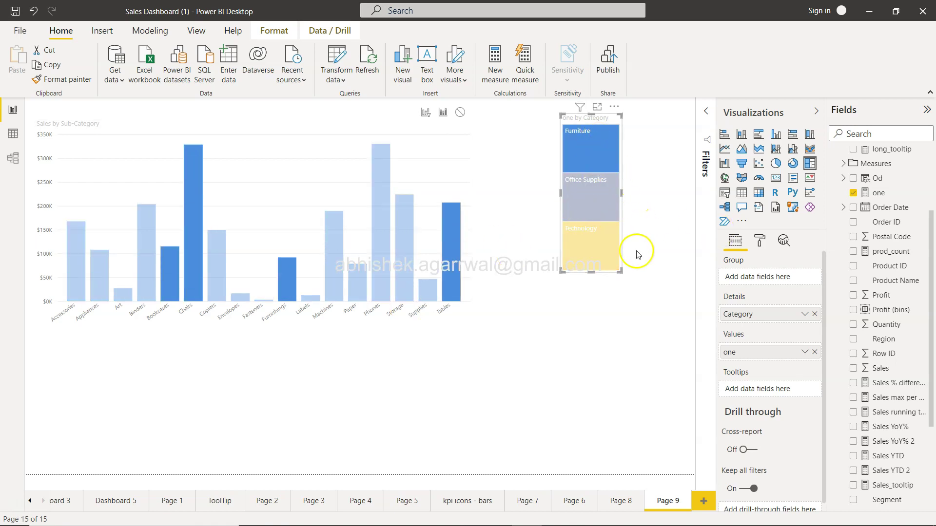
Flatten and widen the treemap into a horizontal strip of three category tiles
{"action": "left_click_drag", "start_coordinate": [590, 271], "coordinate": [692, 131]}
{"action": "left_click_drag", "start_coordinate": [558, 130], "coordinate": [533, 131]}
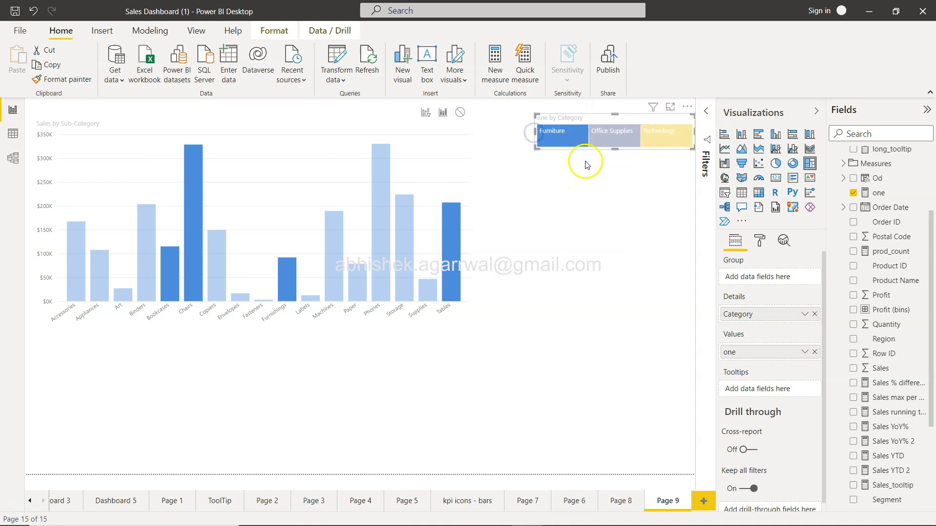
{"action": "left_click", "coordinate": [663, 138]}
{"action": "left_click", "coordinate": [663, 138]}
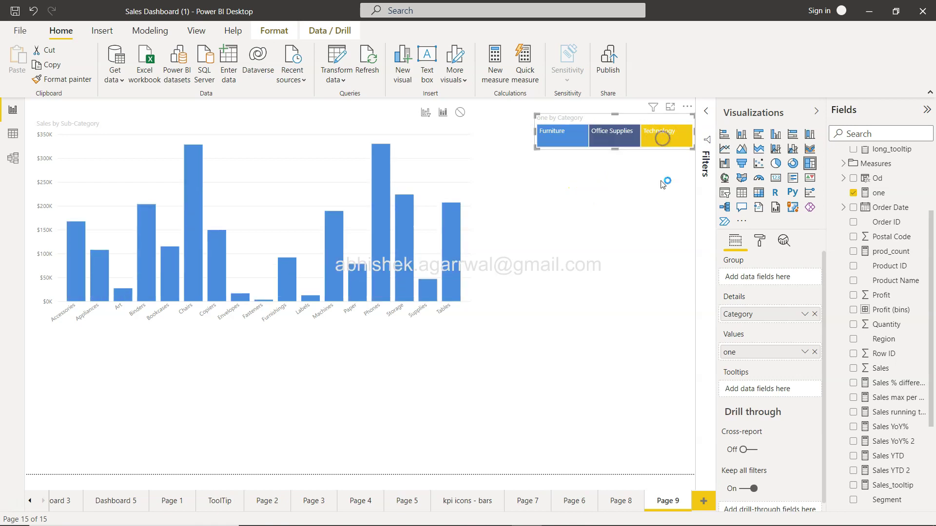
{"action": "left_click", "coordinate": [642, 248]}
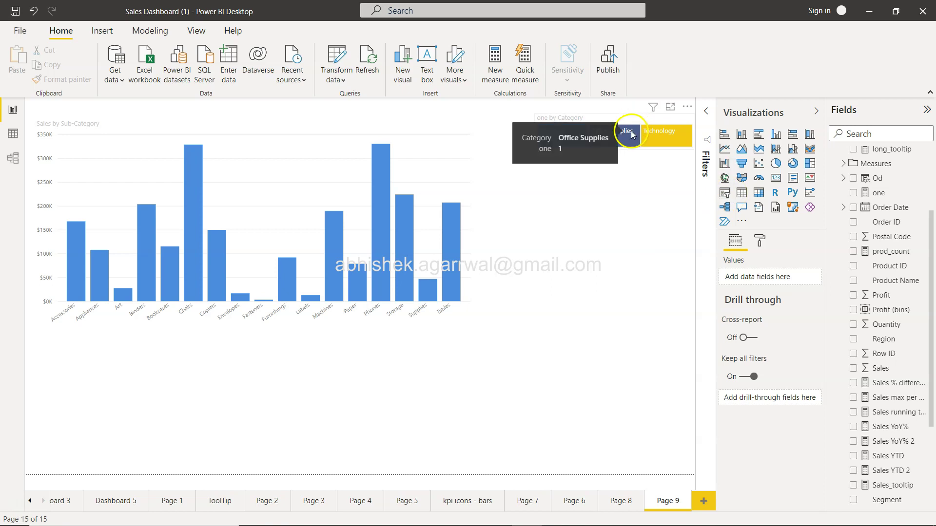
{"action": "mouse_move", "coordinate": [668, 143]}
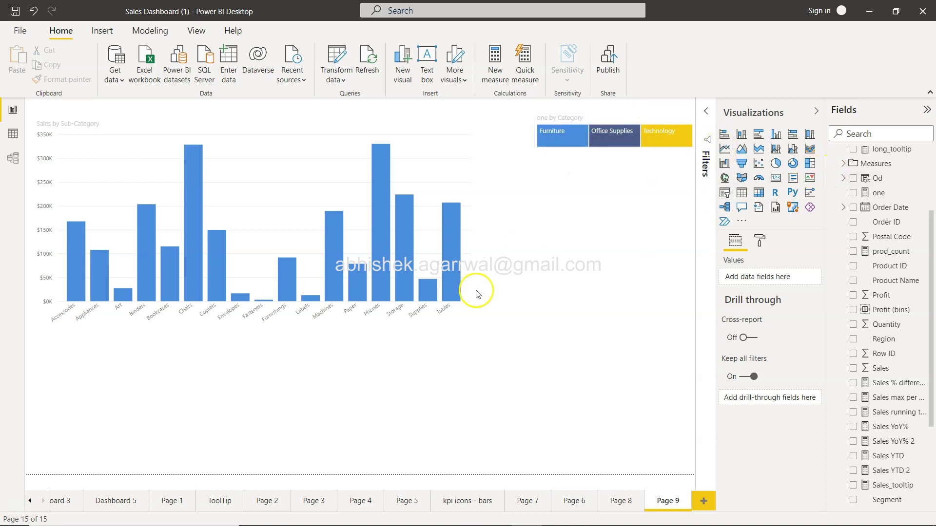